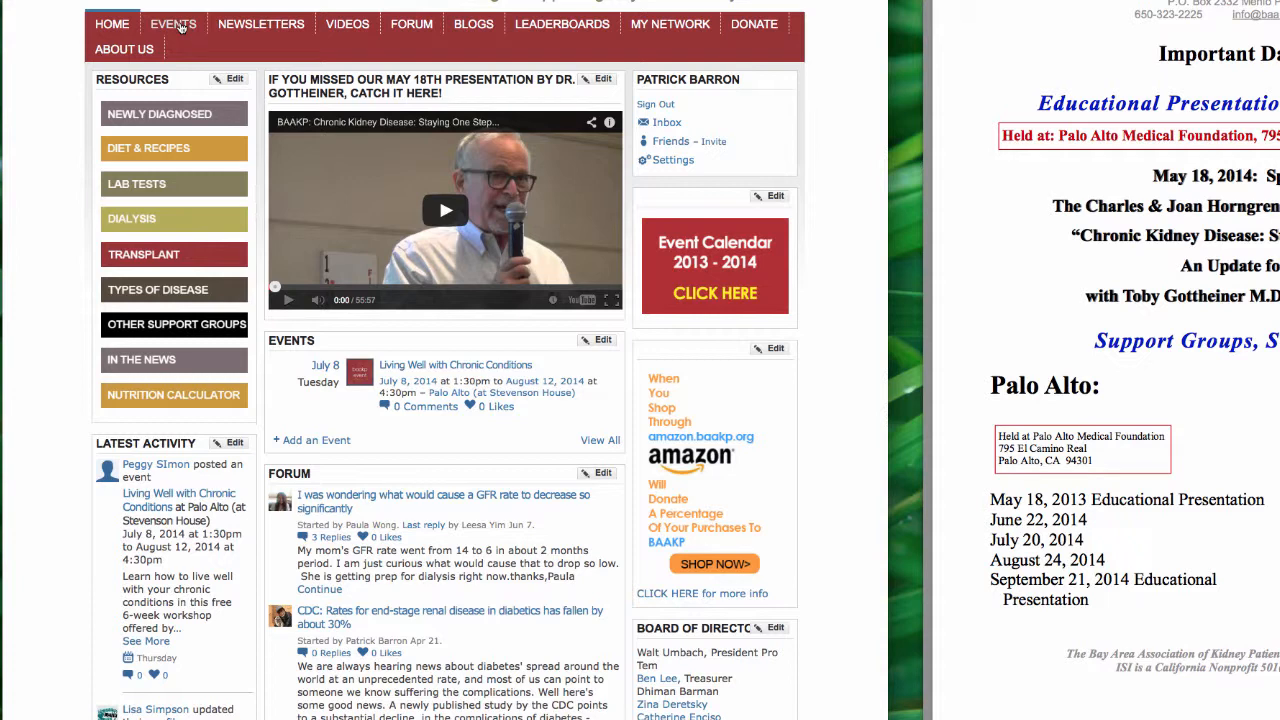
Browse the site's upcoming events, the first two pages of past events, and the personal events list.
{"action": "left_click", "coordinate": [174, 24]}
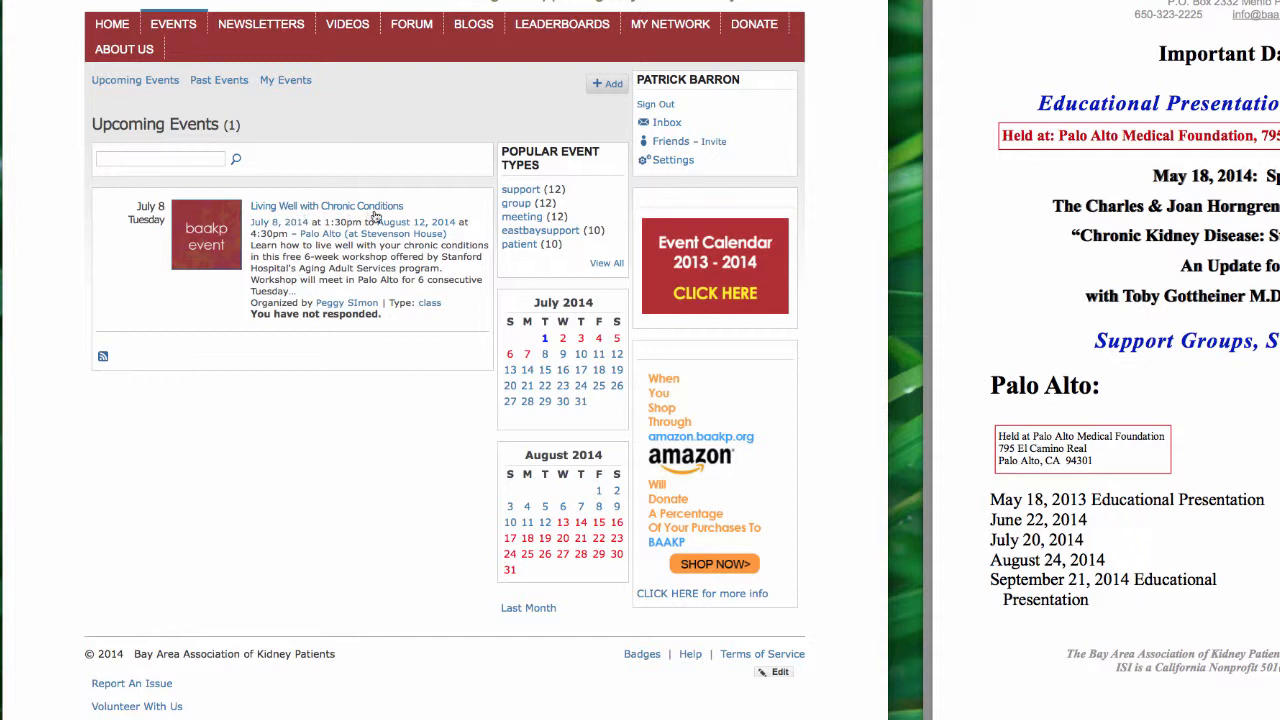
{"action": "left_click", "coordinate": [218, 86]}
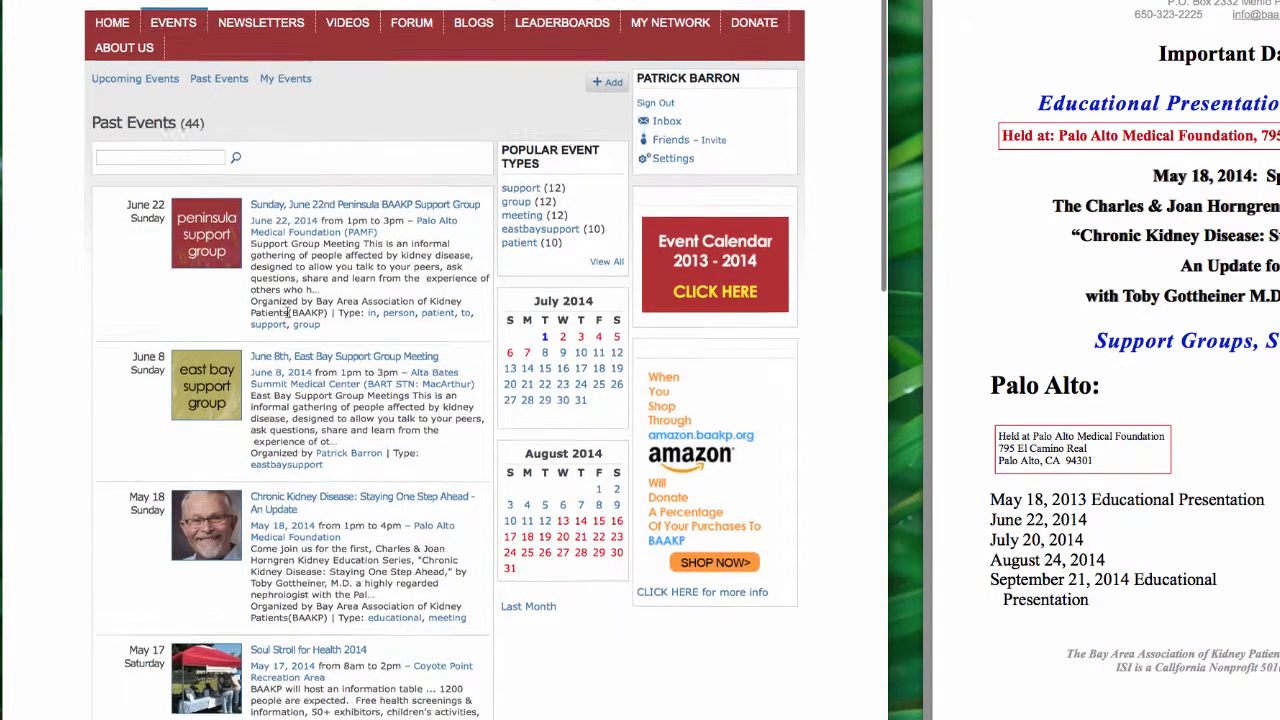
{"action": "scroll", "coordinate": [293, 300], "scroll_direction": "down", "scroll_amount": 10}
{"action": "scroll", "coordinate": [287, 316], "scroll_direction": "down", "scroll_amount": 3}
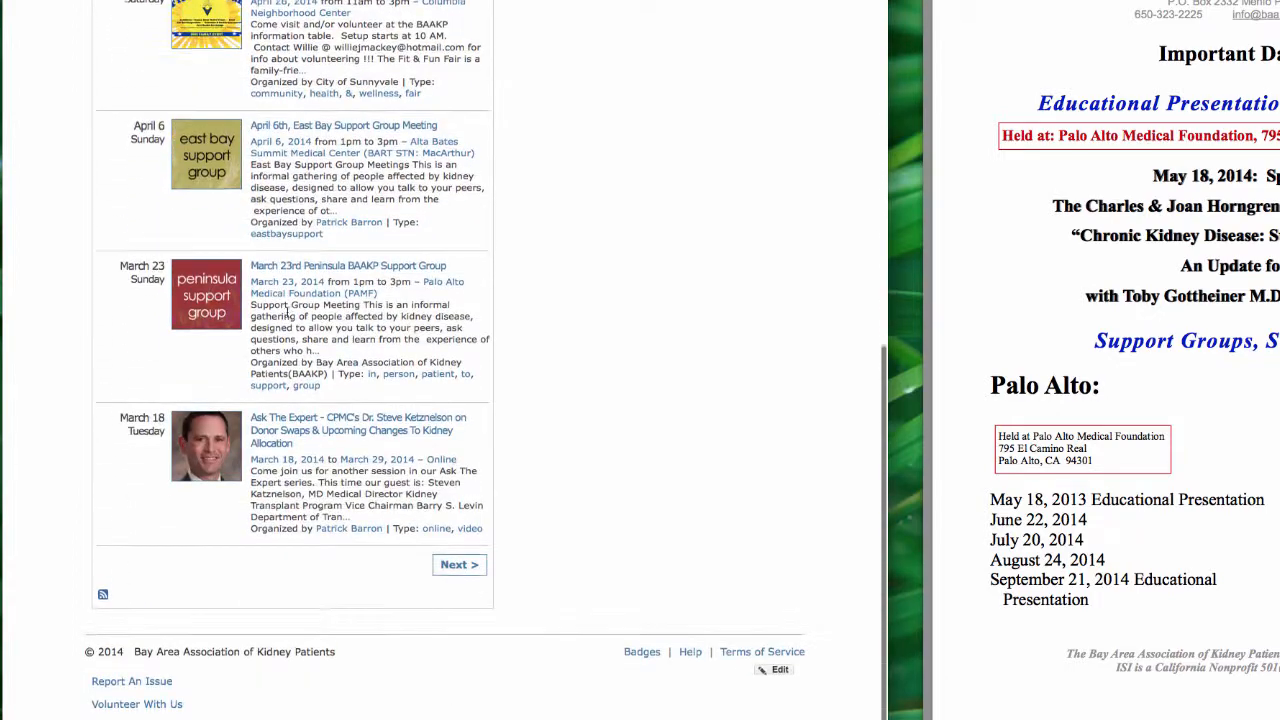
{"action": "left_click", "coordinate": [459, 568]}
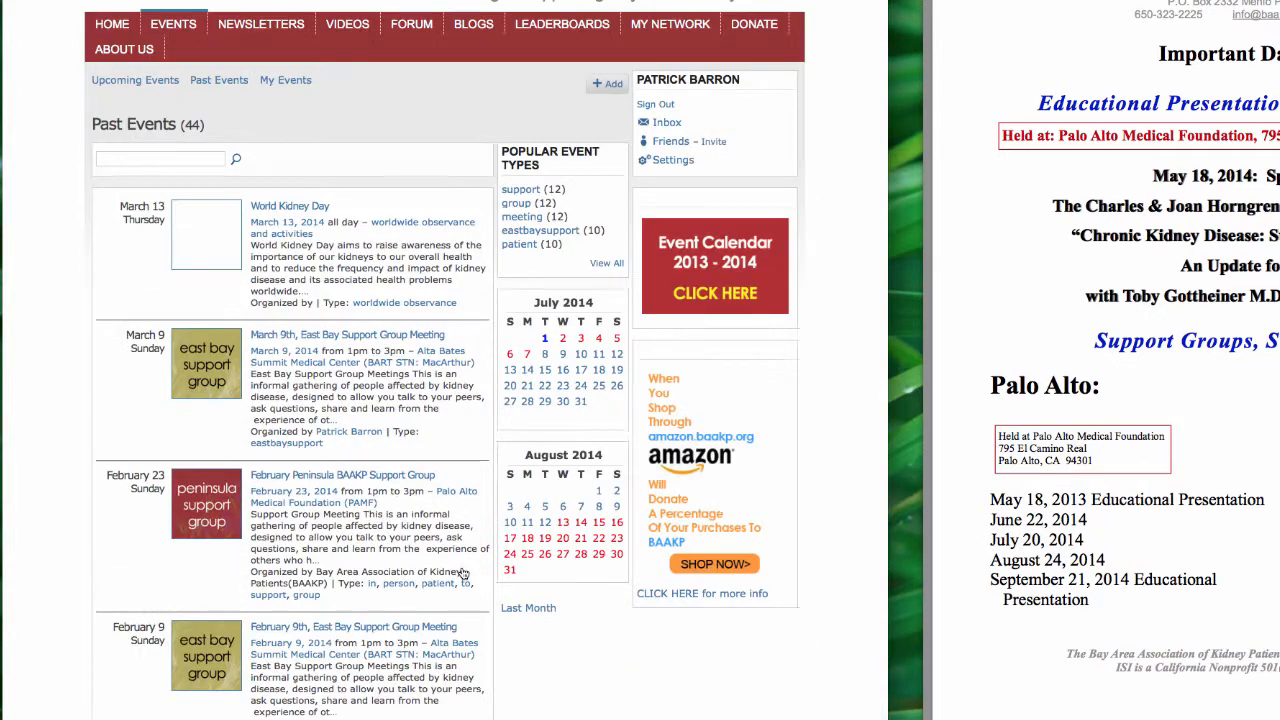
{"action": "scroll", "coordinate": [332, 558], "scroll_direction": "down", "scroll_amount": 5}
{"action": "scroll", "coordinate": [332, 558], "scroll_direction": "down", "scroll_amount": 5}
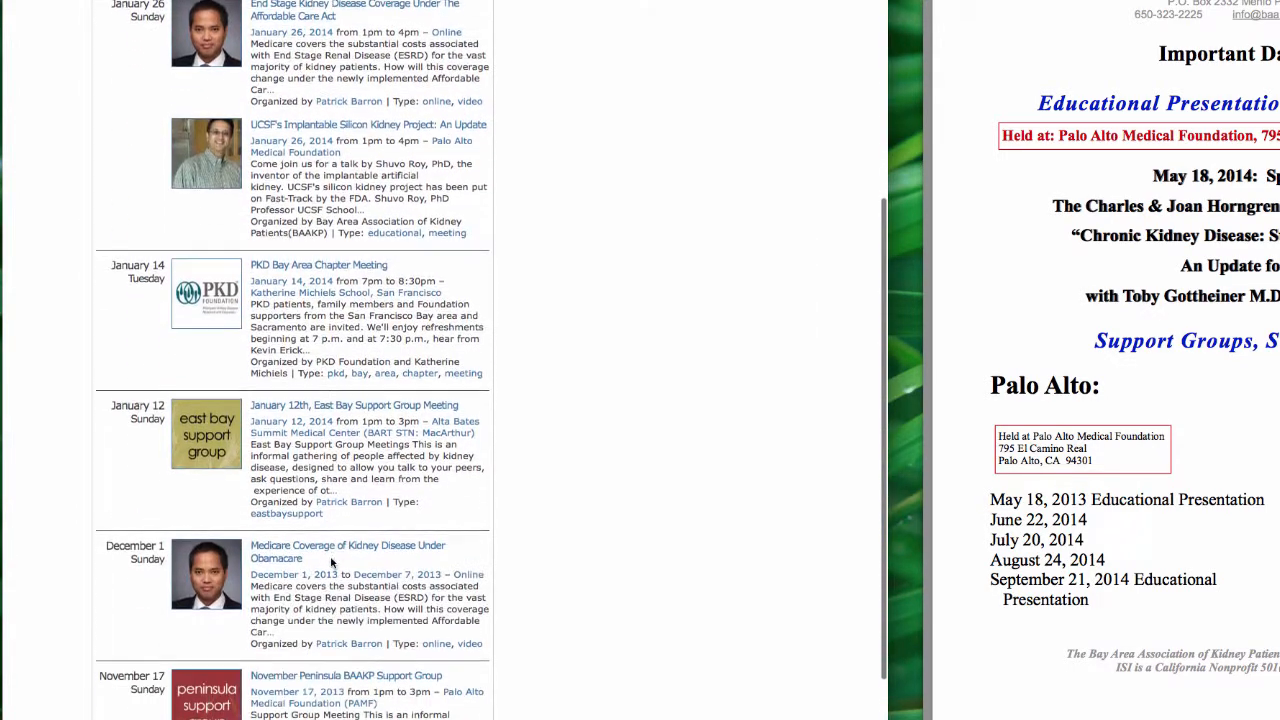
{"action": "scroll", "coordinate": [332, 558], "scroll_direction": "up", "scroll_amount": 8}
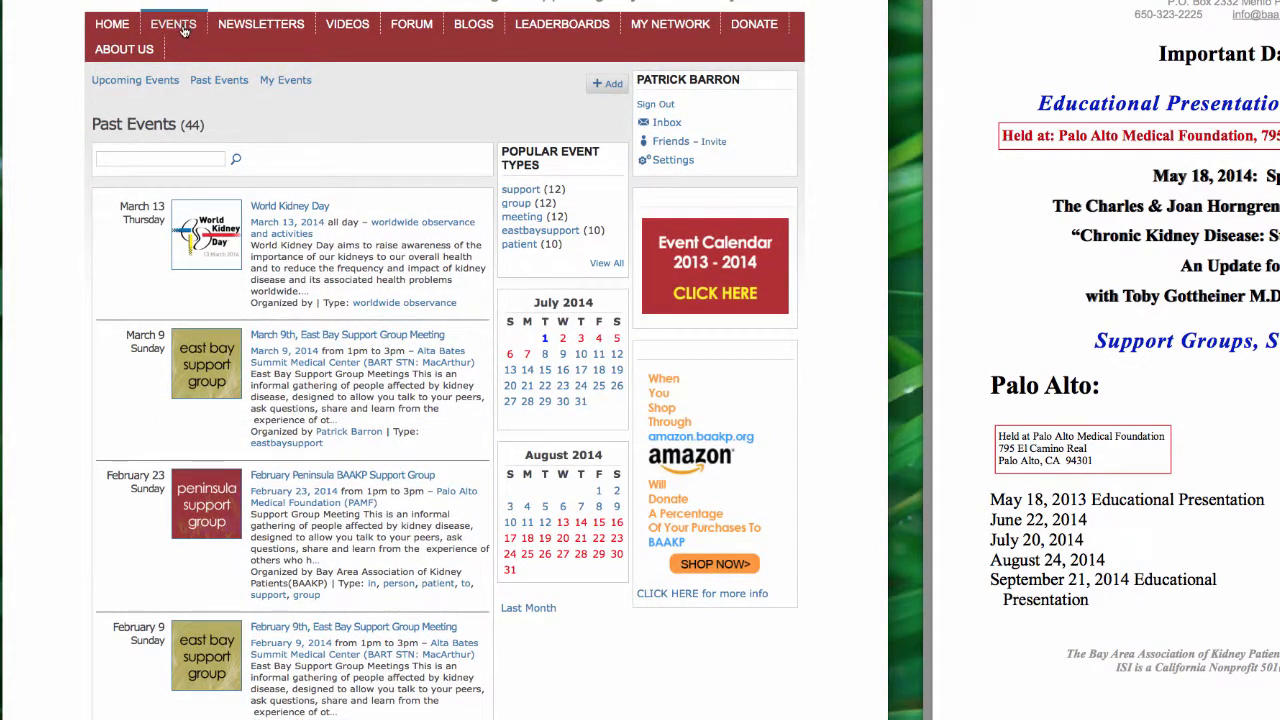
{"action": "left_click", "coordinate": [286, 80]}
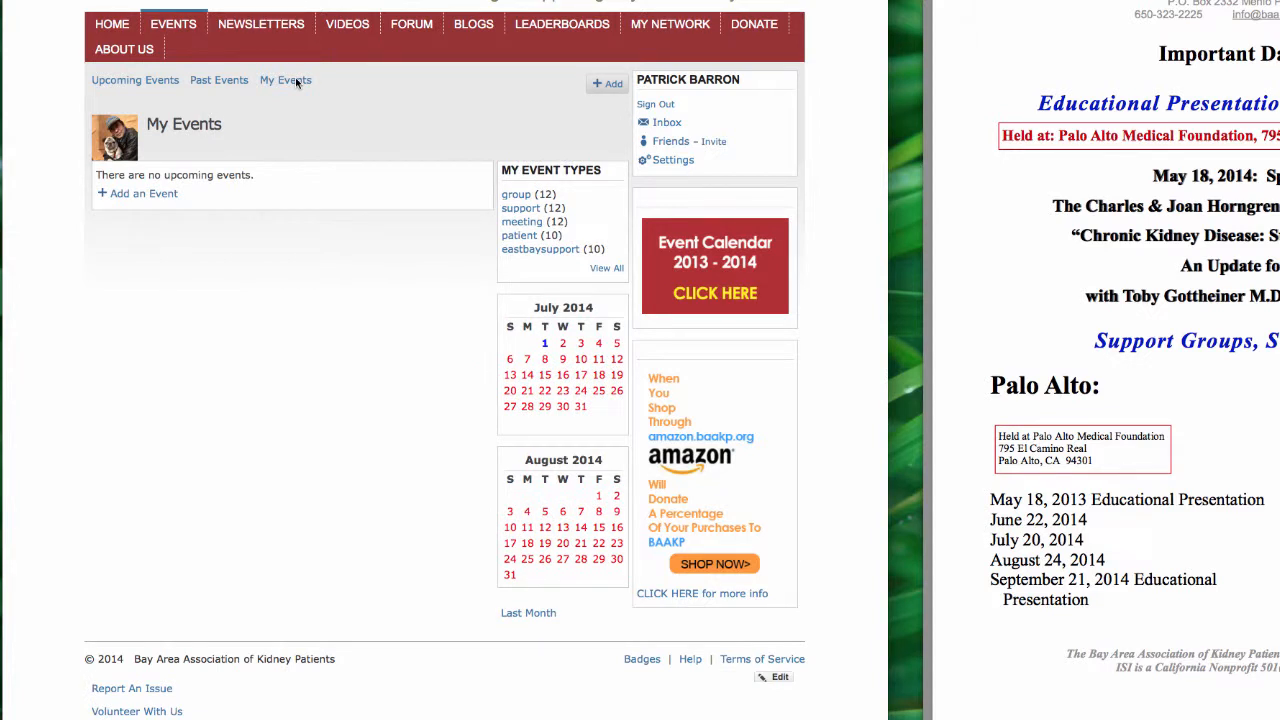
Open a blank new-event form and review the fields it offers.
{"action": "left_click", "coordinate": [608, 87]}
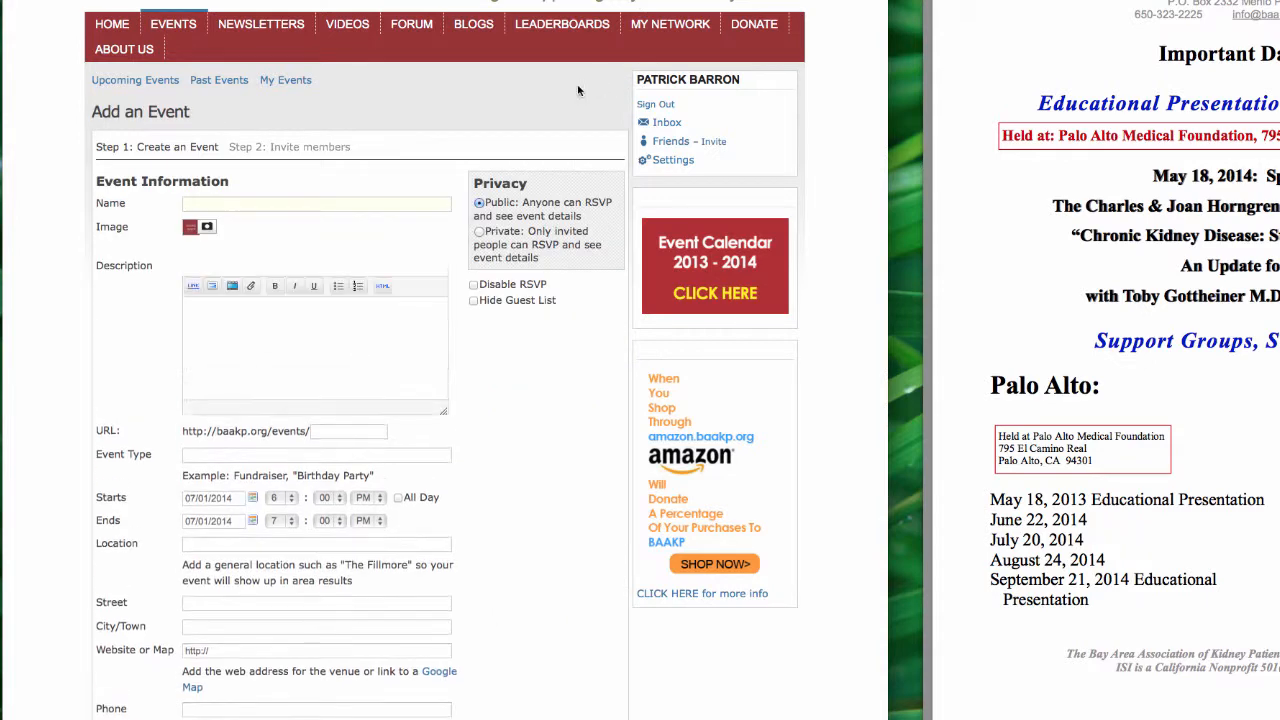
{"action": "scroll", "coordinate": [165, 690], "scroll_direction": "down", "scroll_amount": 5}
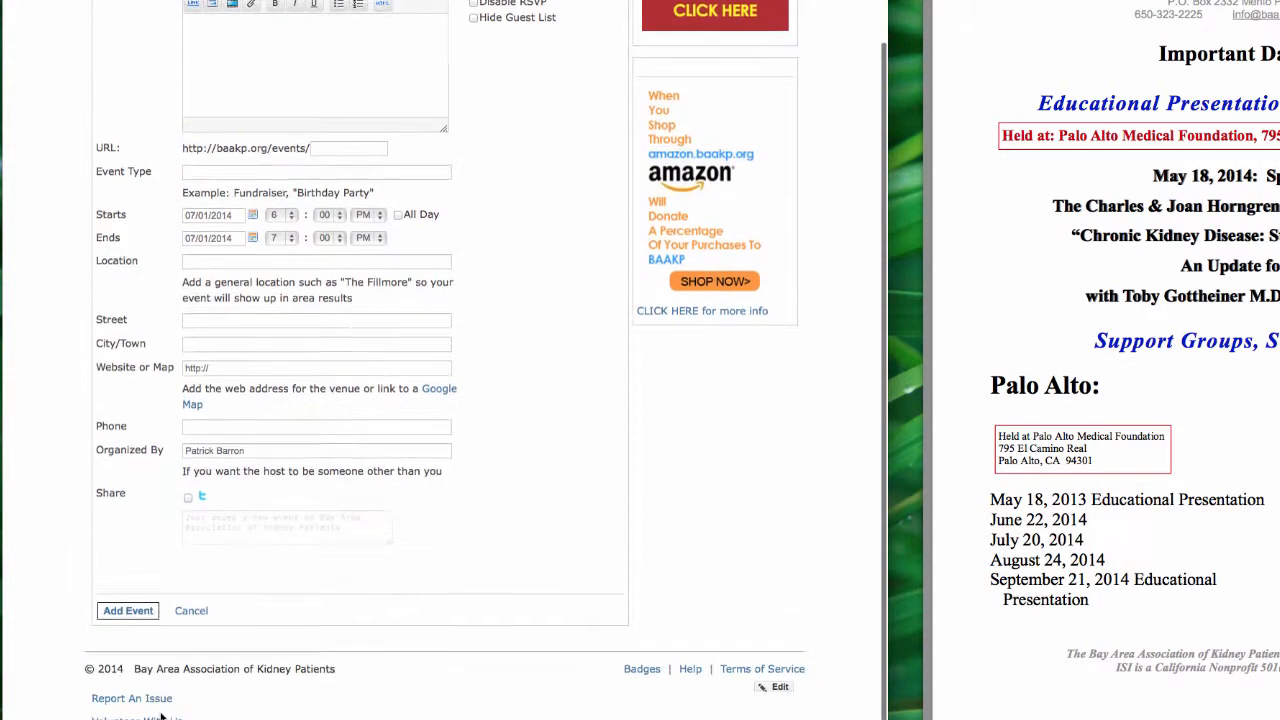
{"action": "scroll", "coordinate": [160, 715], "scroll_direction": "up", "scroll_amount": 5}
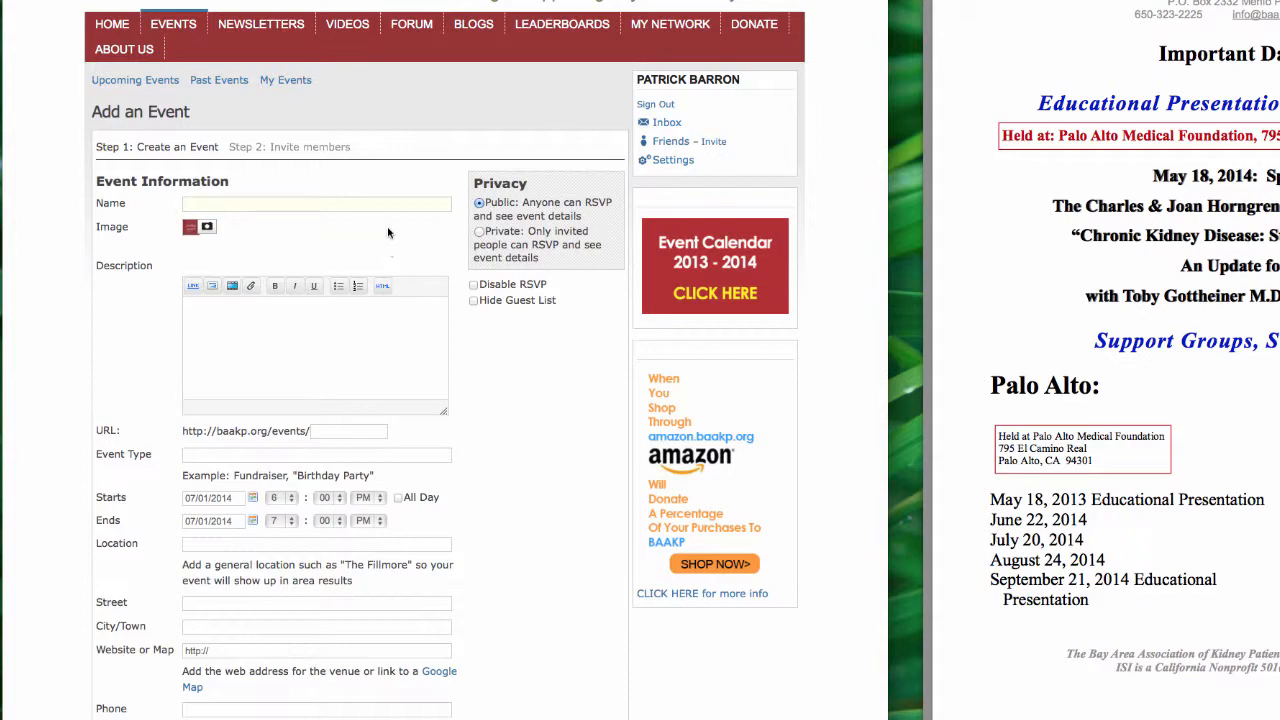
{"action": "scroll", "coordinate": [370, 275], "scroll_direction": "down", "scroll_amount": 3}
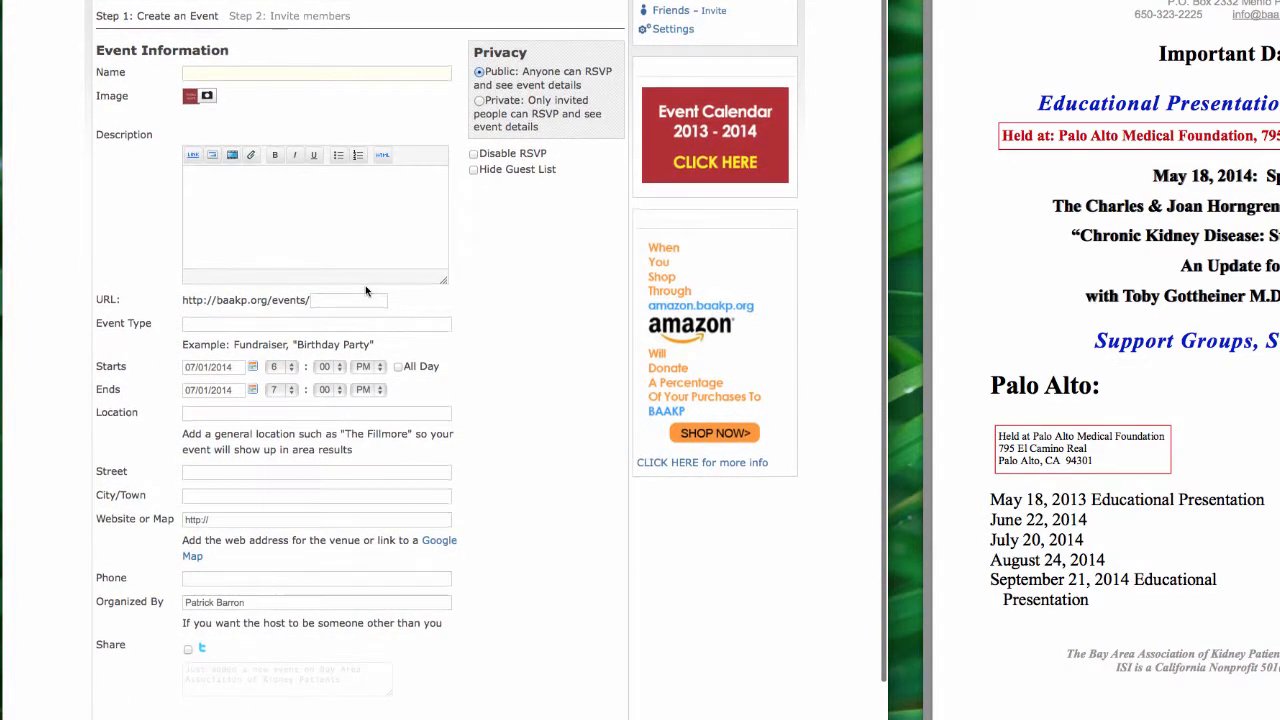
{"action": "scroll", "coordinate": [365, 285], "scroll_direction": "down", "scroll_amount": 4}
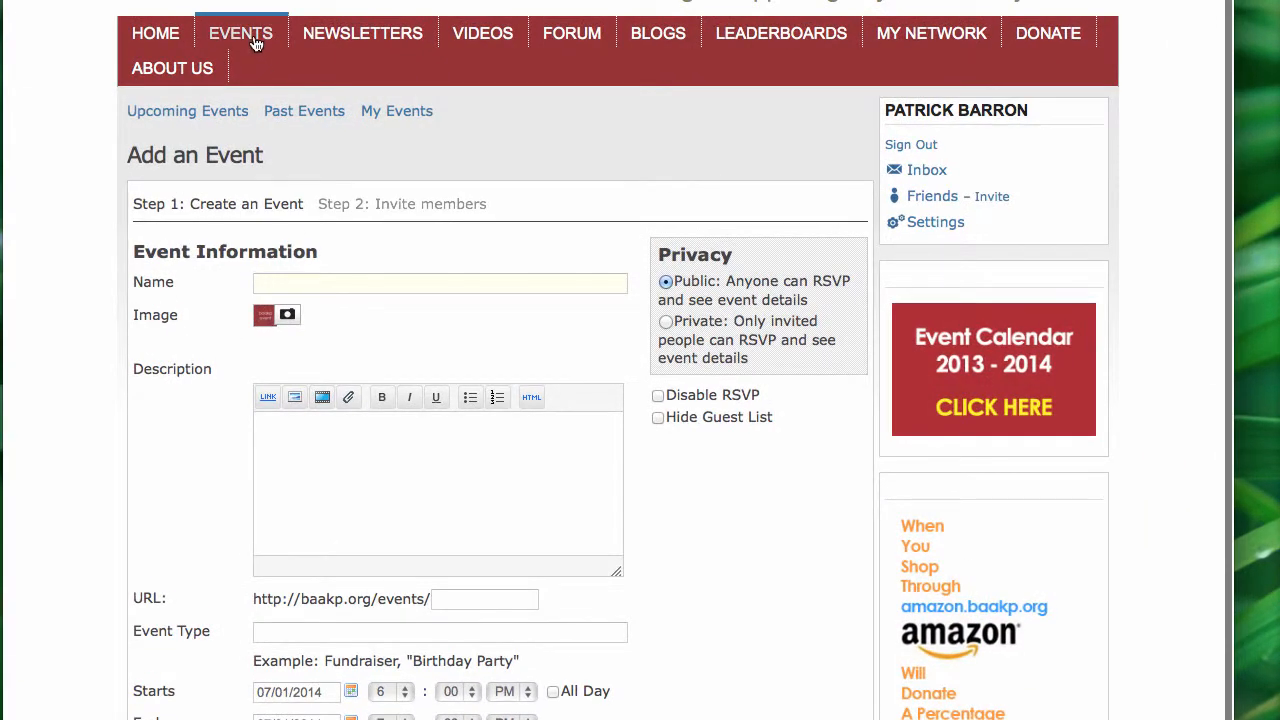
Return to the past events list and highlight July 13, 2014 under Oakland in the Important Dates document.
{"action": "left_click", "coordinate": [252, 38]}
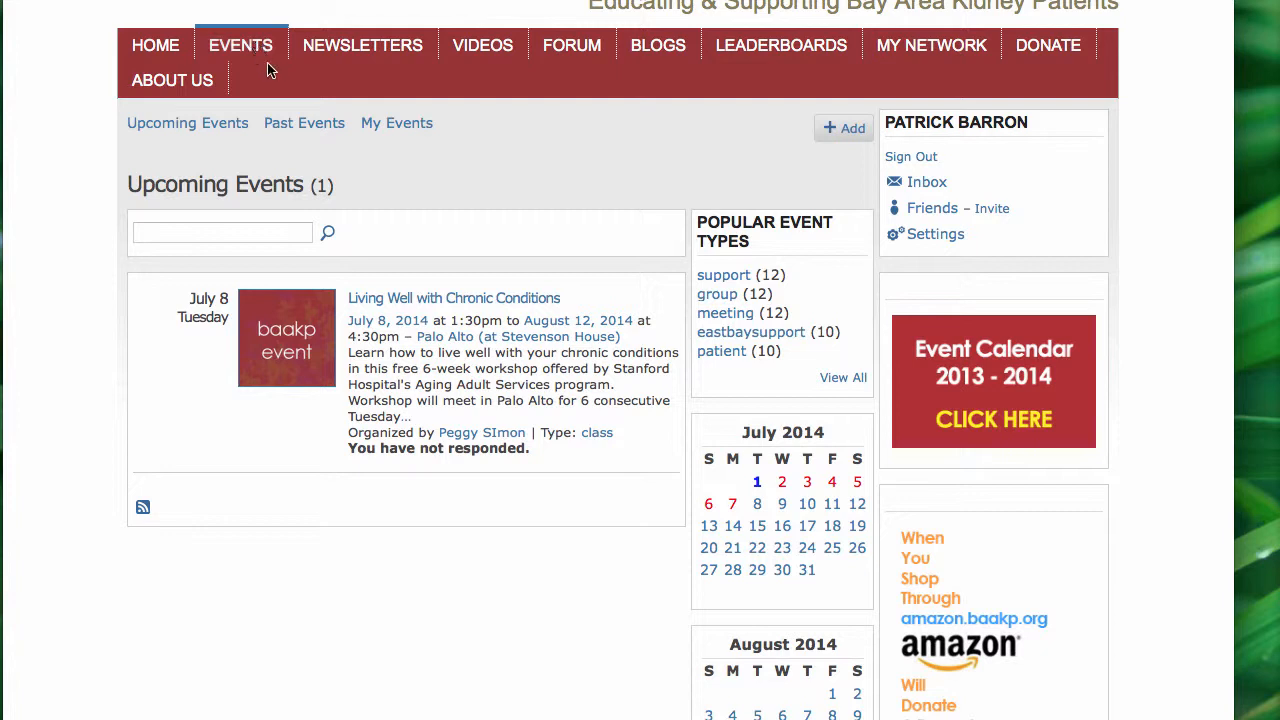
{"action": "left_click", "coordinate": [300, 125]}
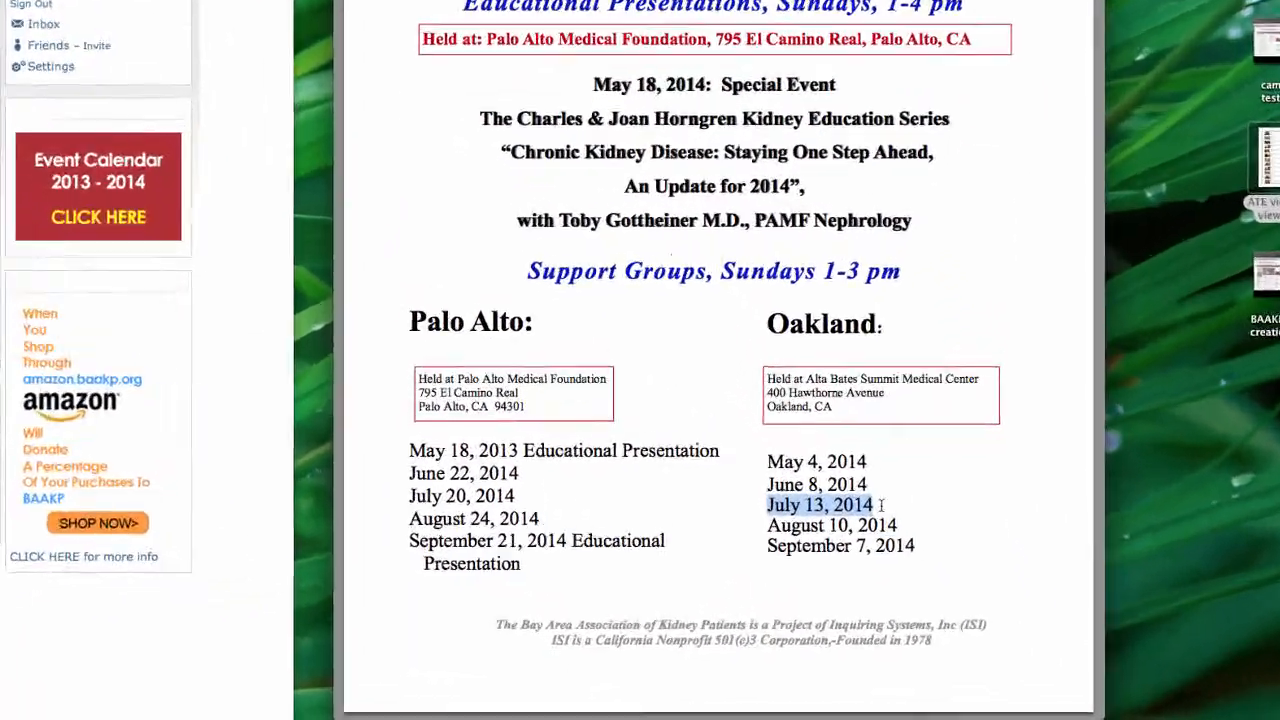
{"action": "left_click", "coordinate": [936, 569]}
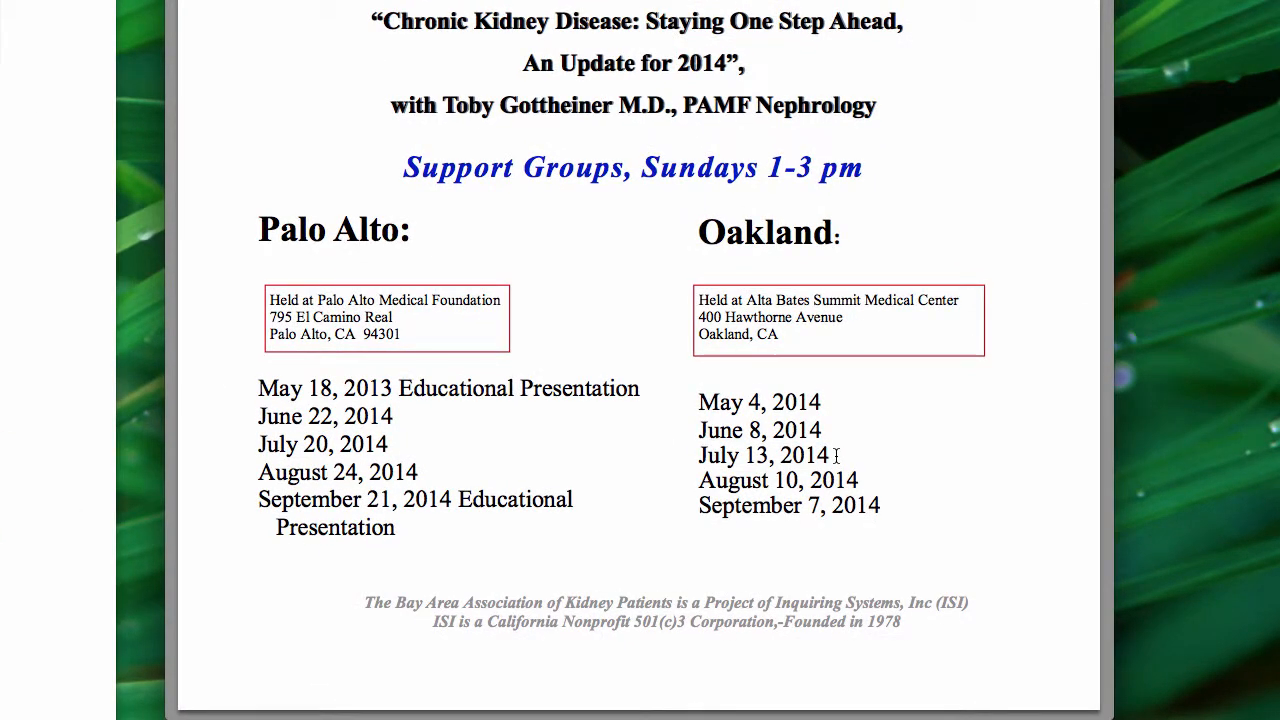
{"action": "left_click_drag", "start_coordinate": [836, 455], "coordinate": [693, 452]}
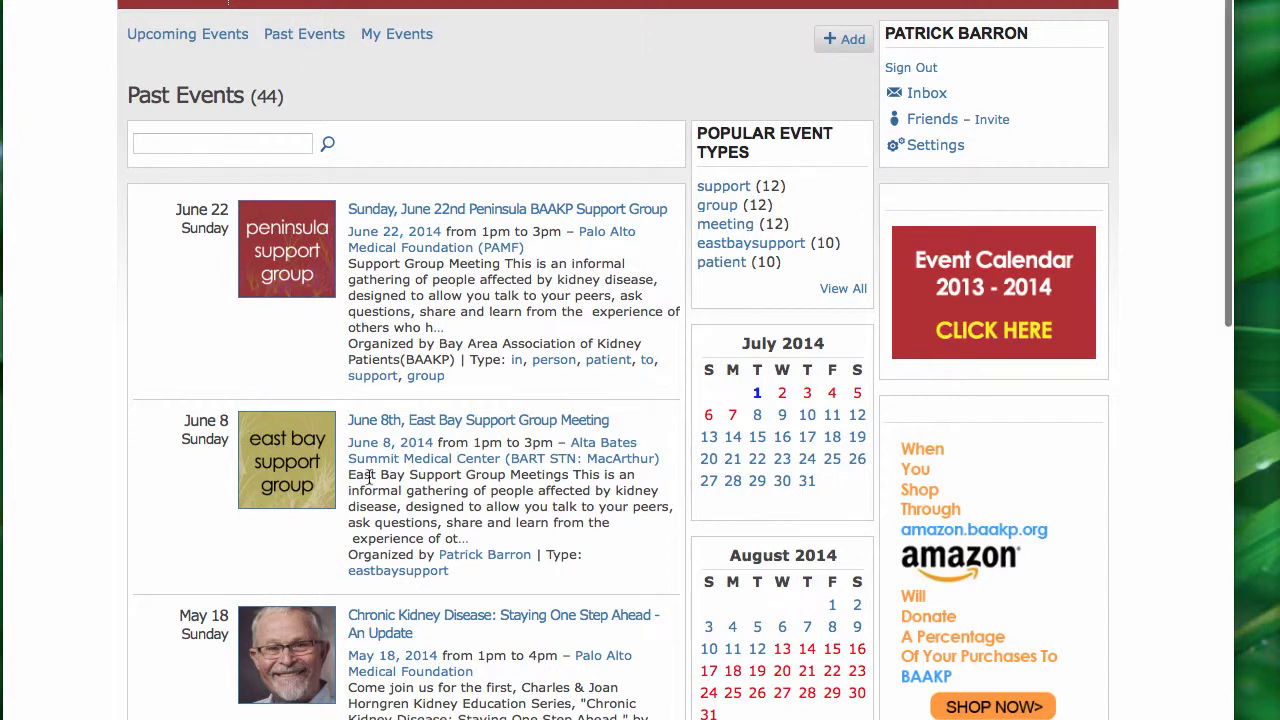
Open the past event "June 8th, East Bay Support Group Meeting" and start a copy of it.
{"action": "scroll", "coordinate": [368, 476], "scroll_direction": "down", "scroll_amount": 2}
{"action": "scroll", "coordinate": [368, 476], "scroll_direction": "down", "scroll_amount": 1}
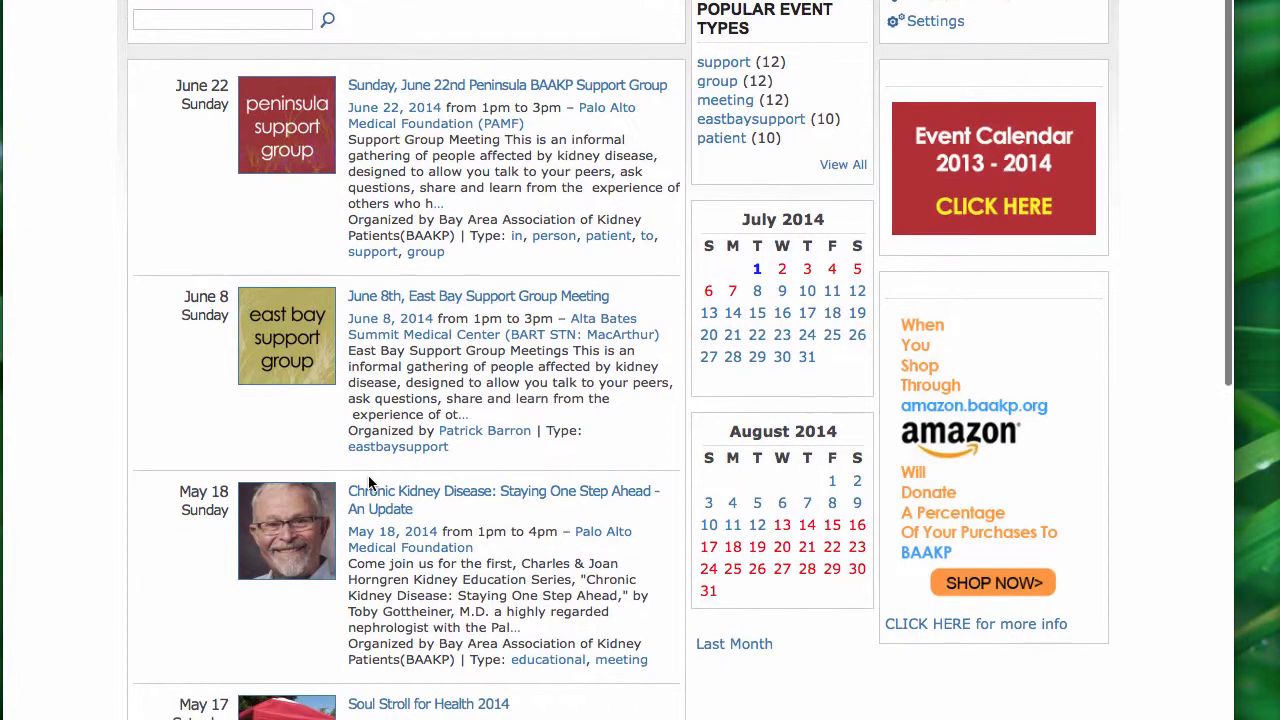
{"action": "left_click", "coordinate": [391, 301]}
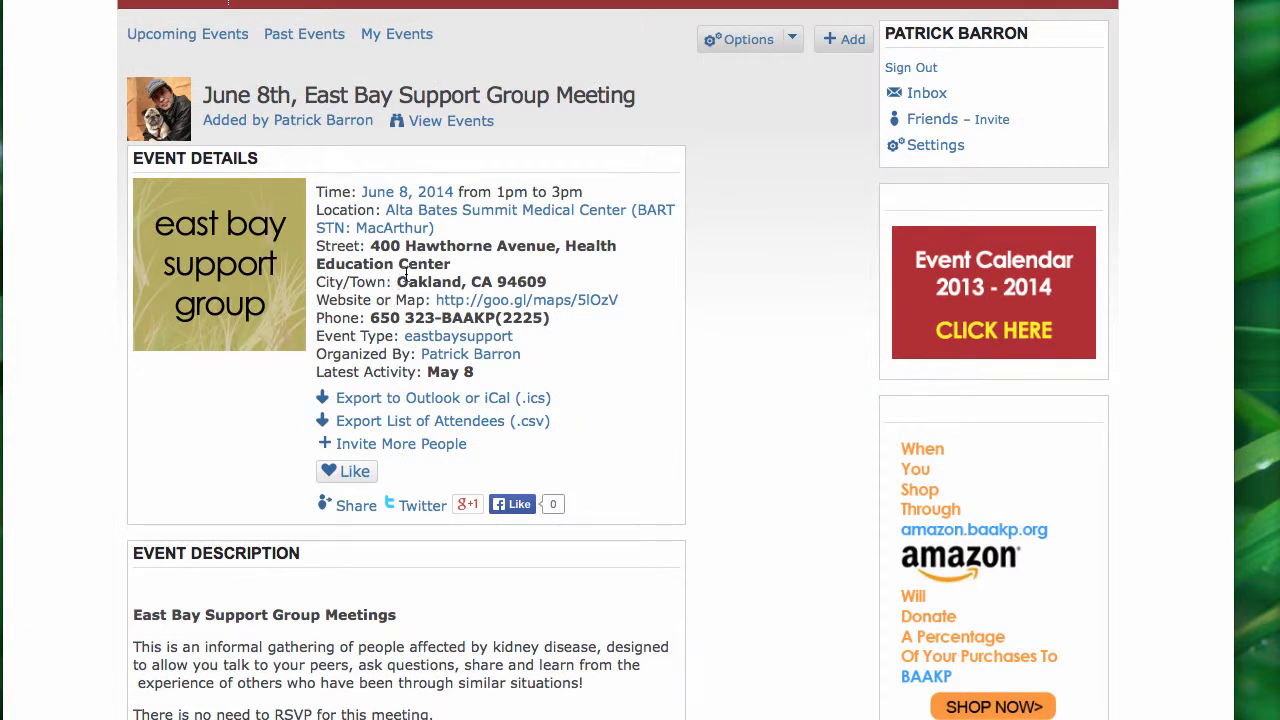
{"action": "left_click", "coordinate": [795, 40]}
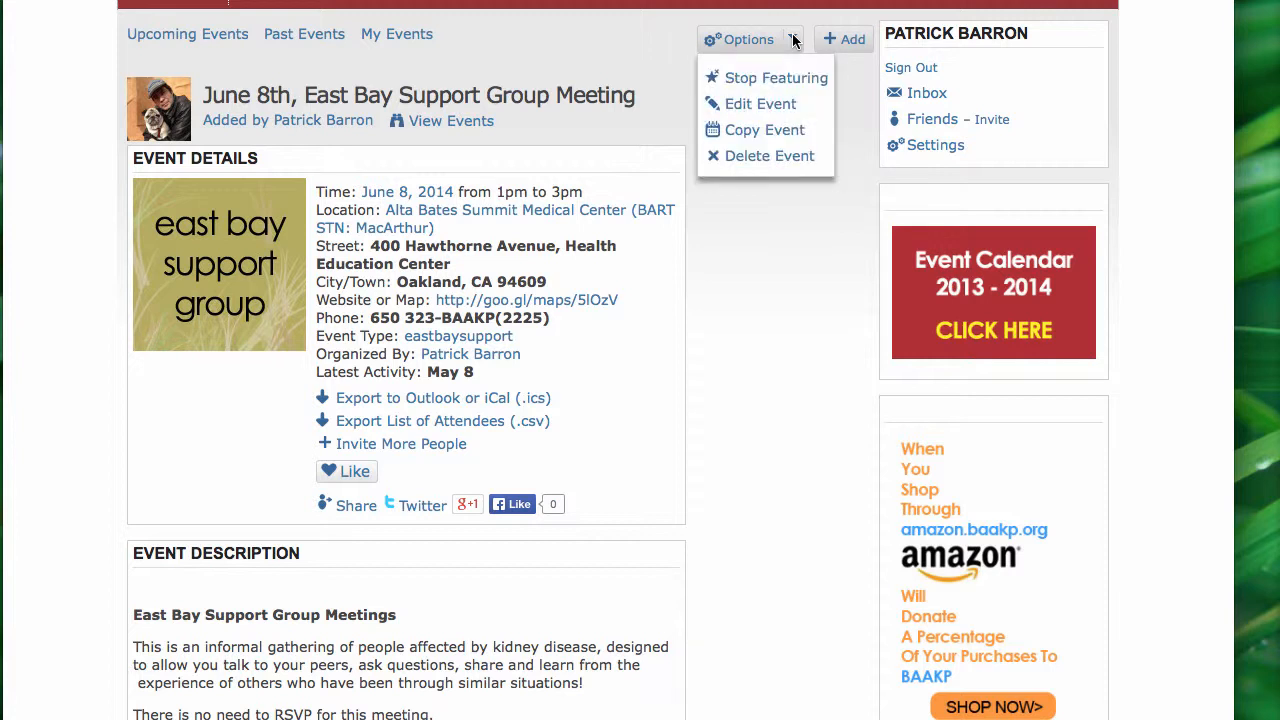
{"action": "left_click", "coordinate": [772, 131]}
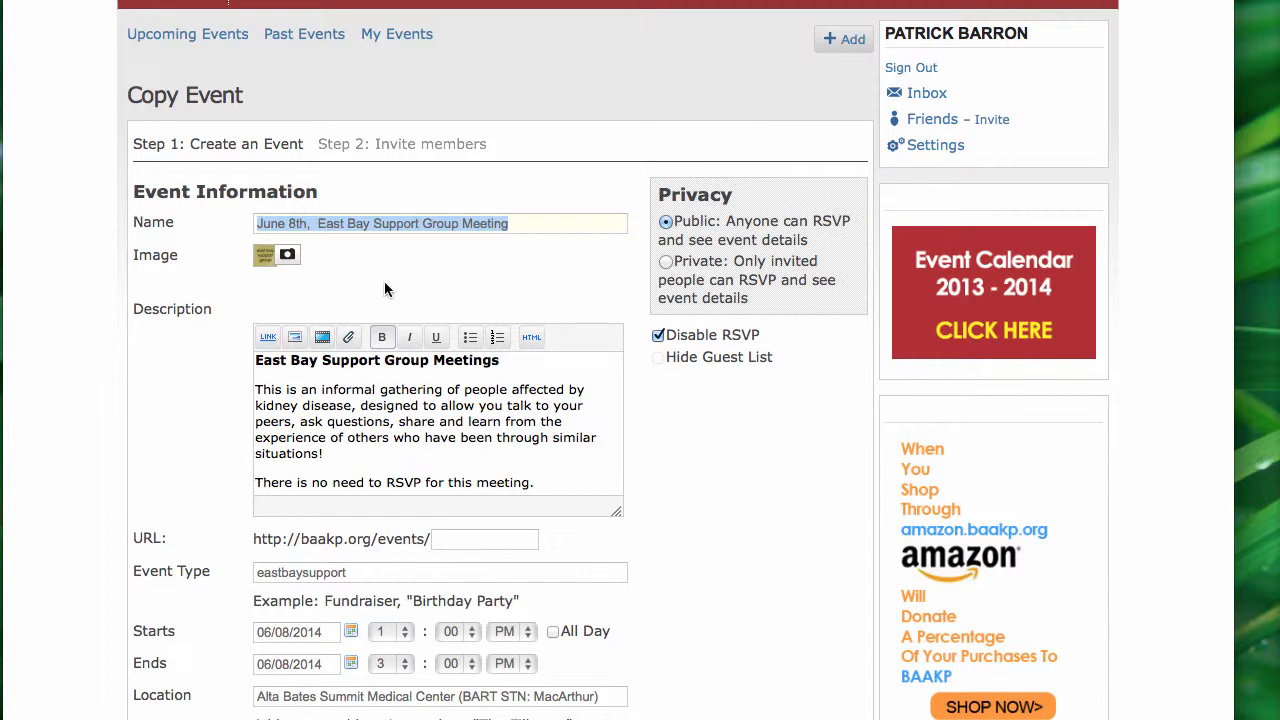
Rename the copied event to "July 13th, East Bay Support Group Meeting".
{"action": "left_click", "coordinate": [296, 222]}
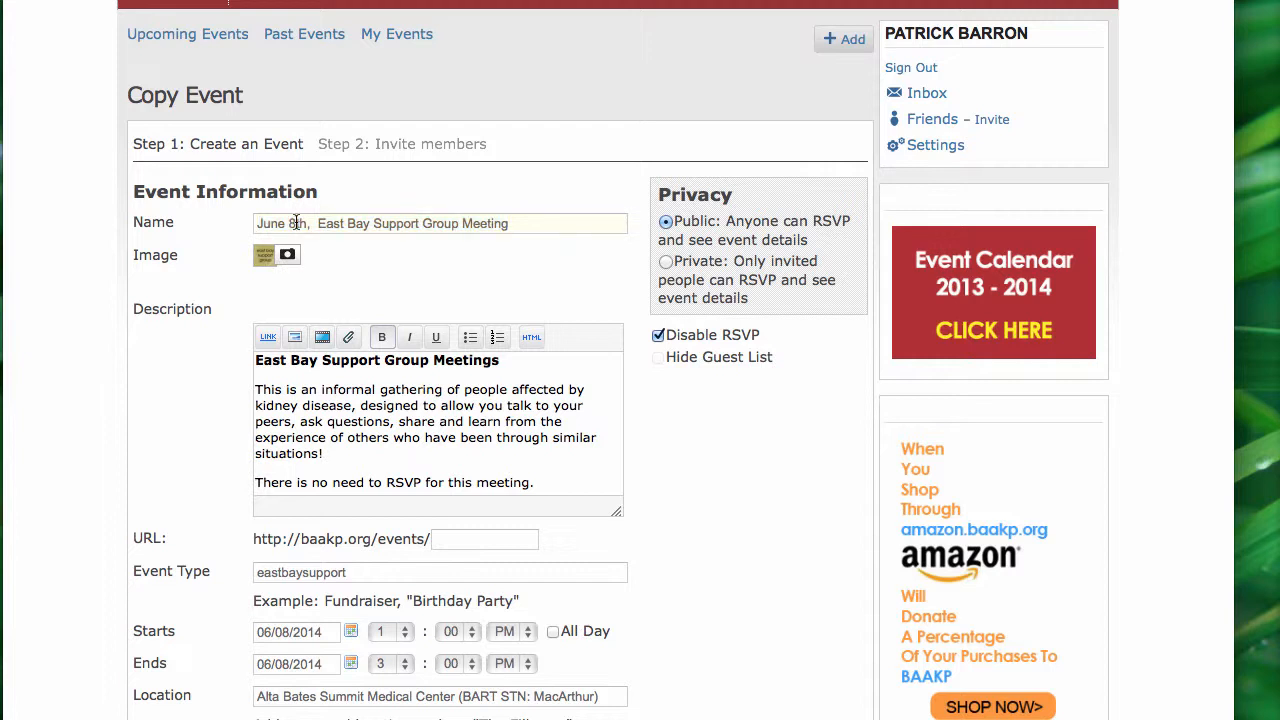
{"action": "key", "text": "BackSpace"}
{"action": "key", "text": "BackSpace"}
{"action": "key", "text": "BackSpace"}
{"action": "key", "text": "BackSpace"}
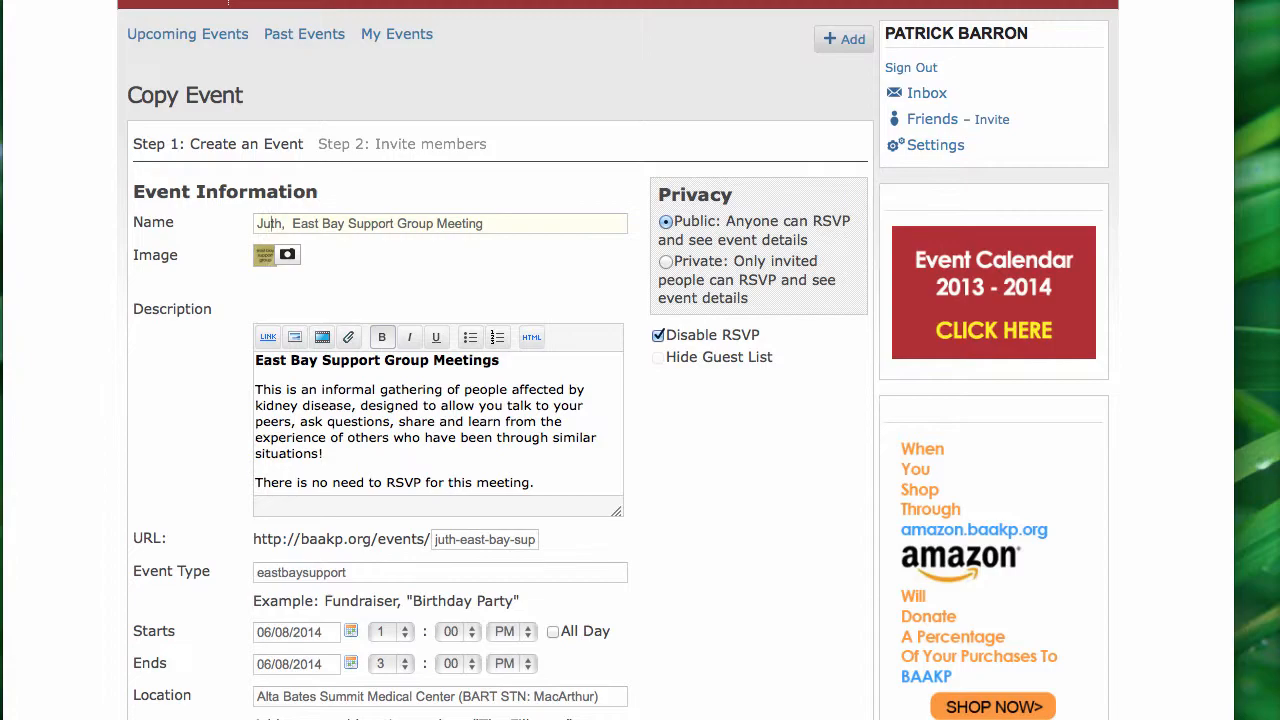
{"action": "type", "text": "ly "}
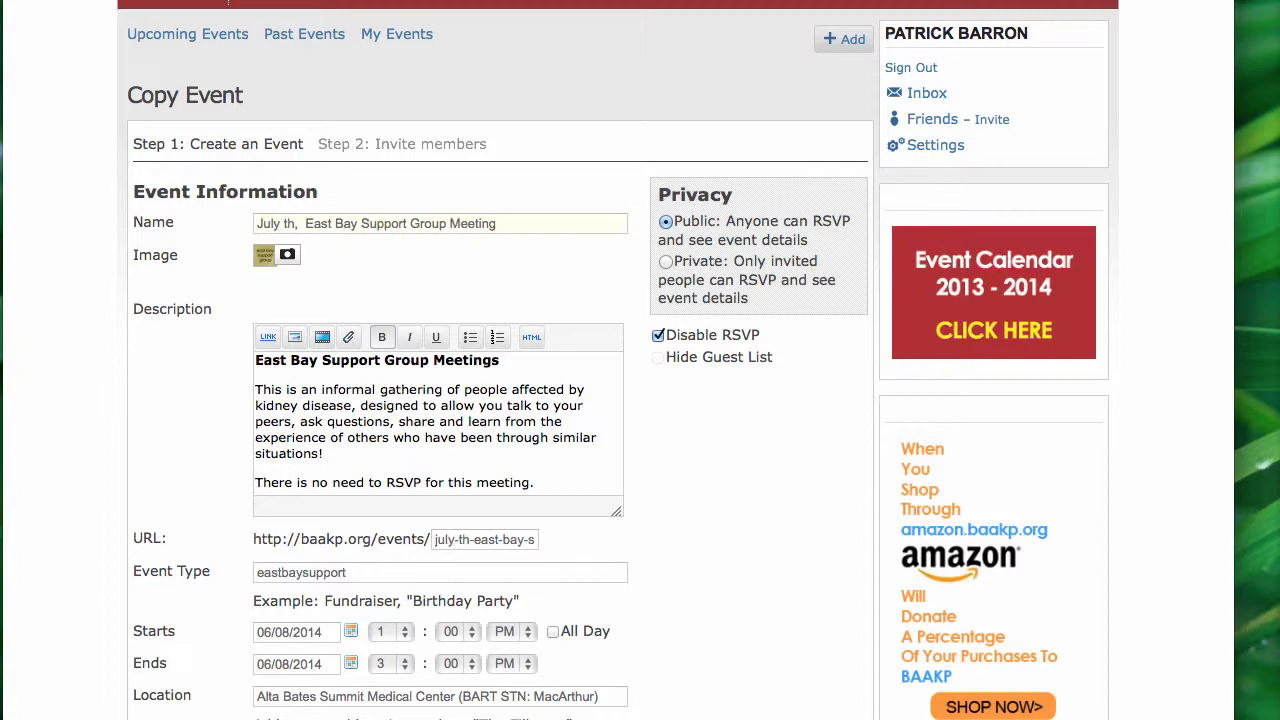
{"action": "type", "text": "13"}
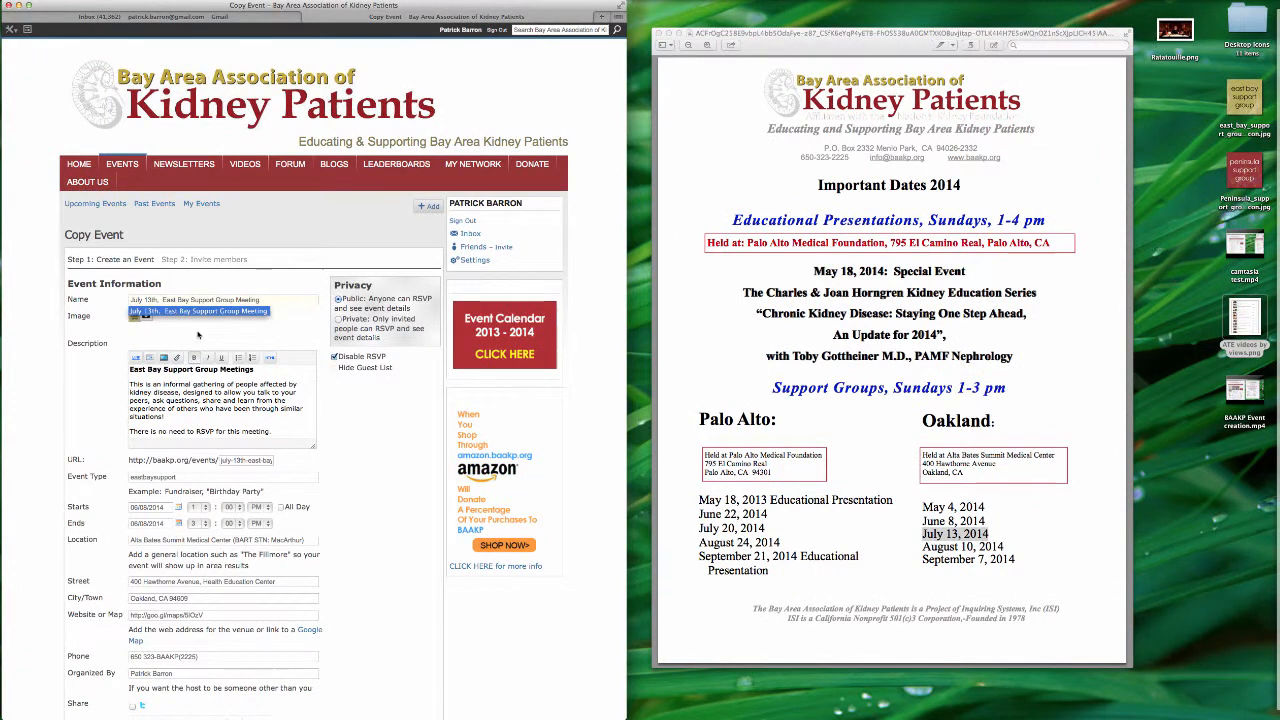
{"action": "left_click", "coordinate": [109, 336]}
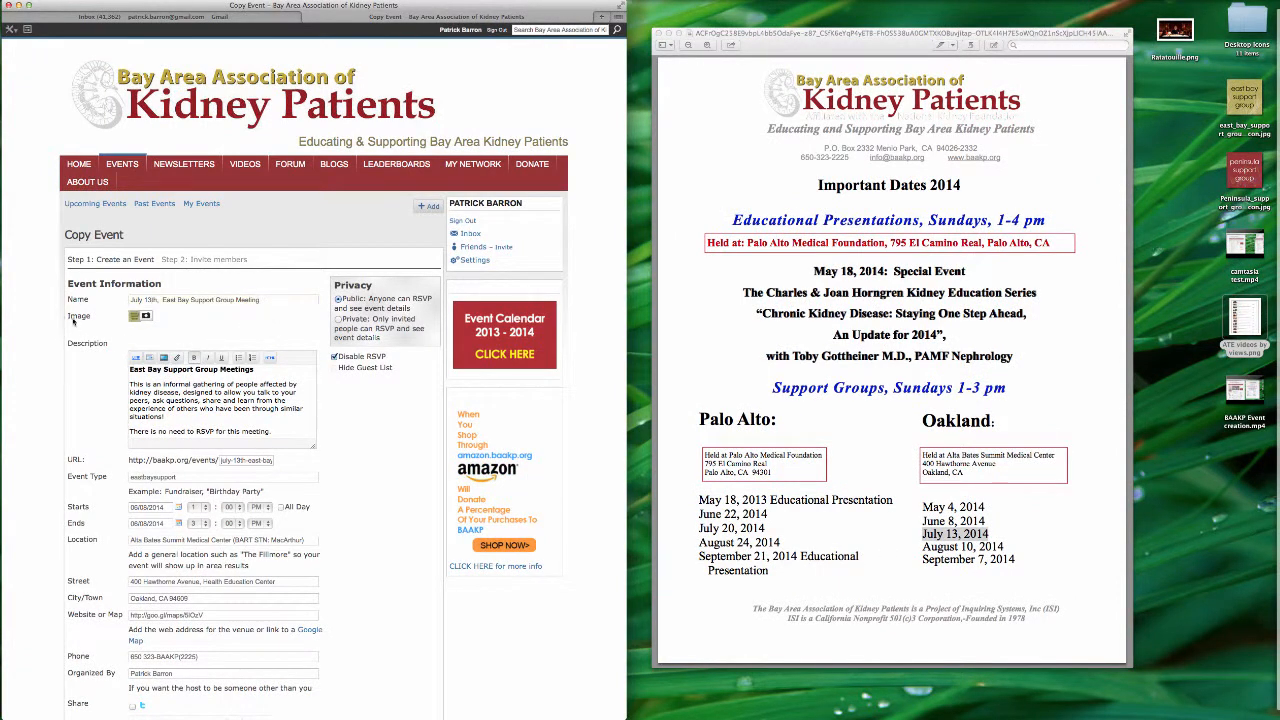
Keep the existing east bay support group image and enlarge the description box enough to show its full text.
{"action": "left_click", "coordinate": [145, 317]}
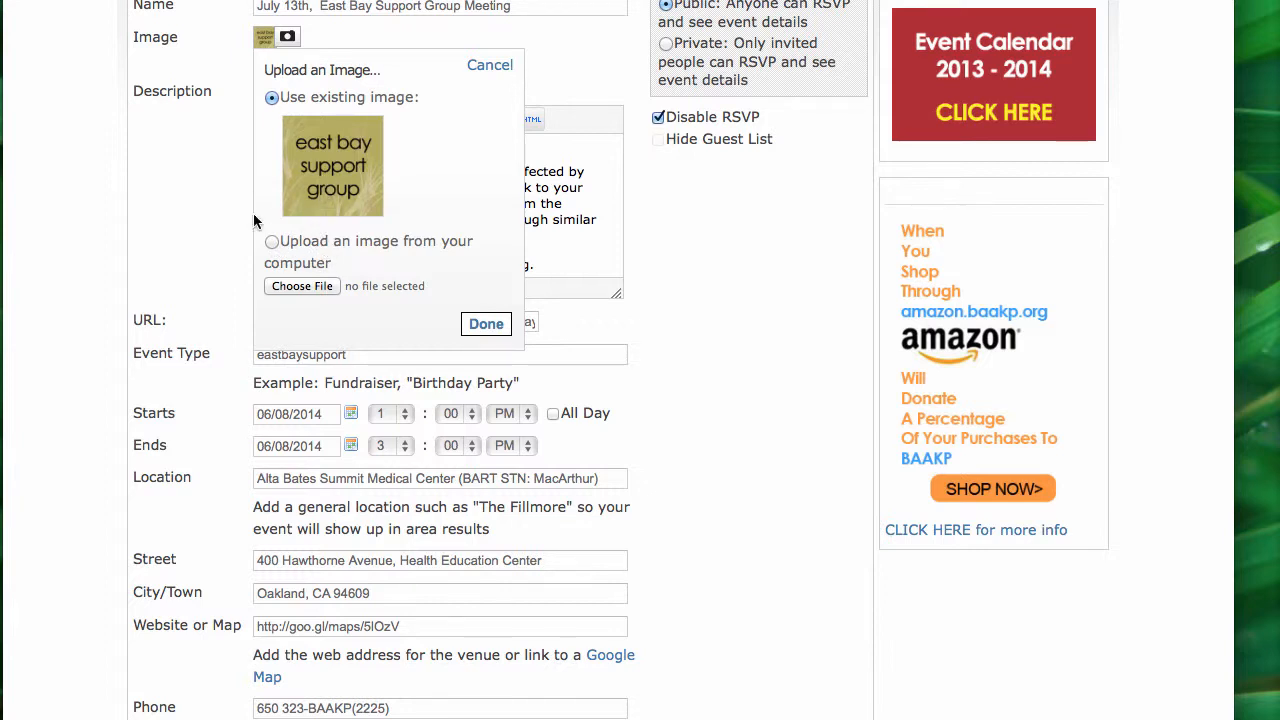
{"action": "left_click", "coordinate": [489, 324]}
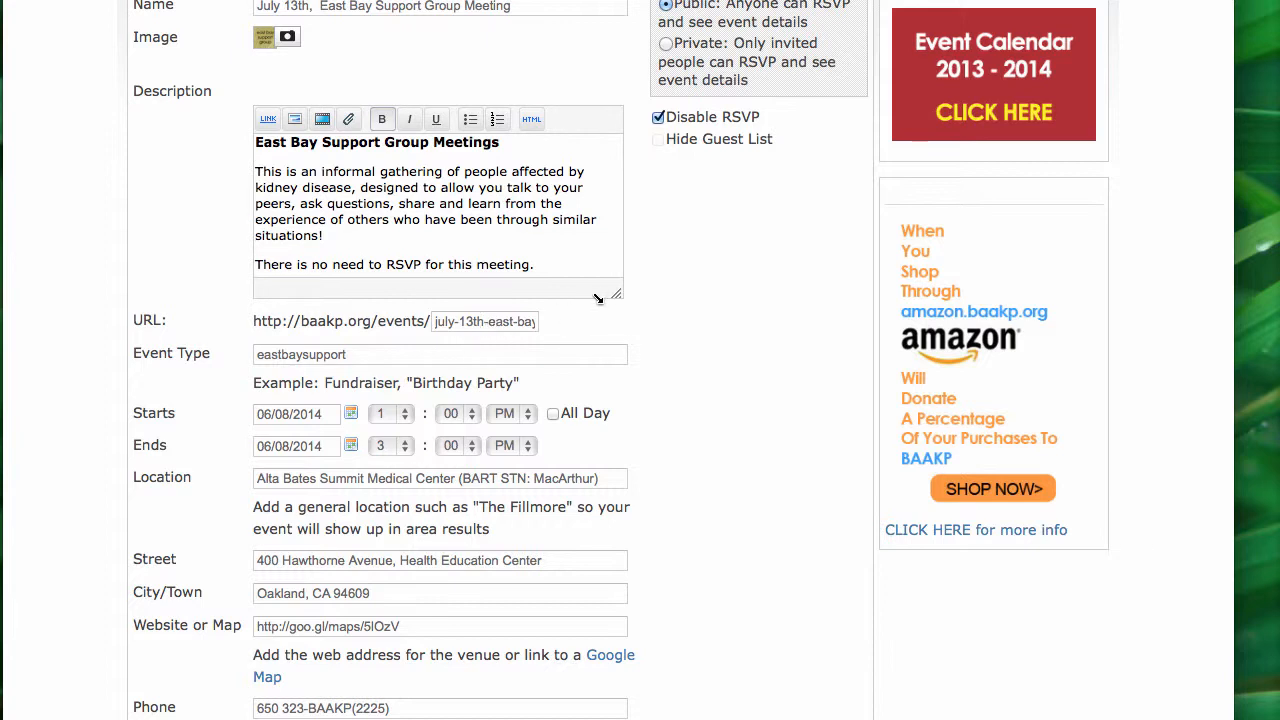
{"action": "left_click_drag", "start_coordinate": [615, 294], "coordinate": [660, 674]}
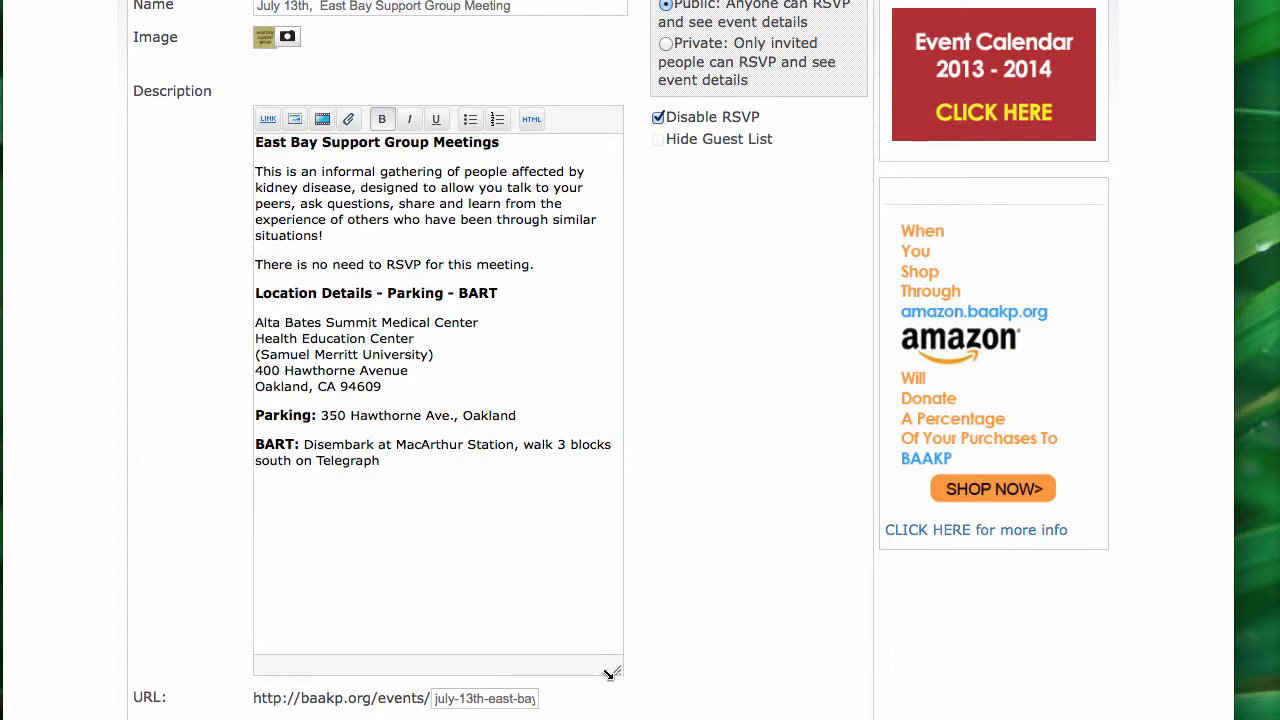
{"action": "left_click_drag", "start_coordinate": [615, 669], "coordinate": [596, 540]}
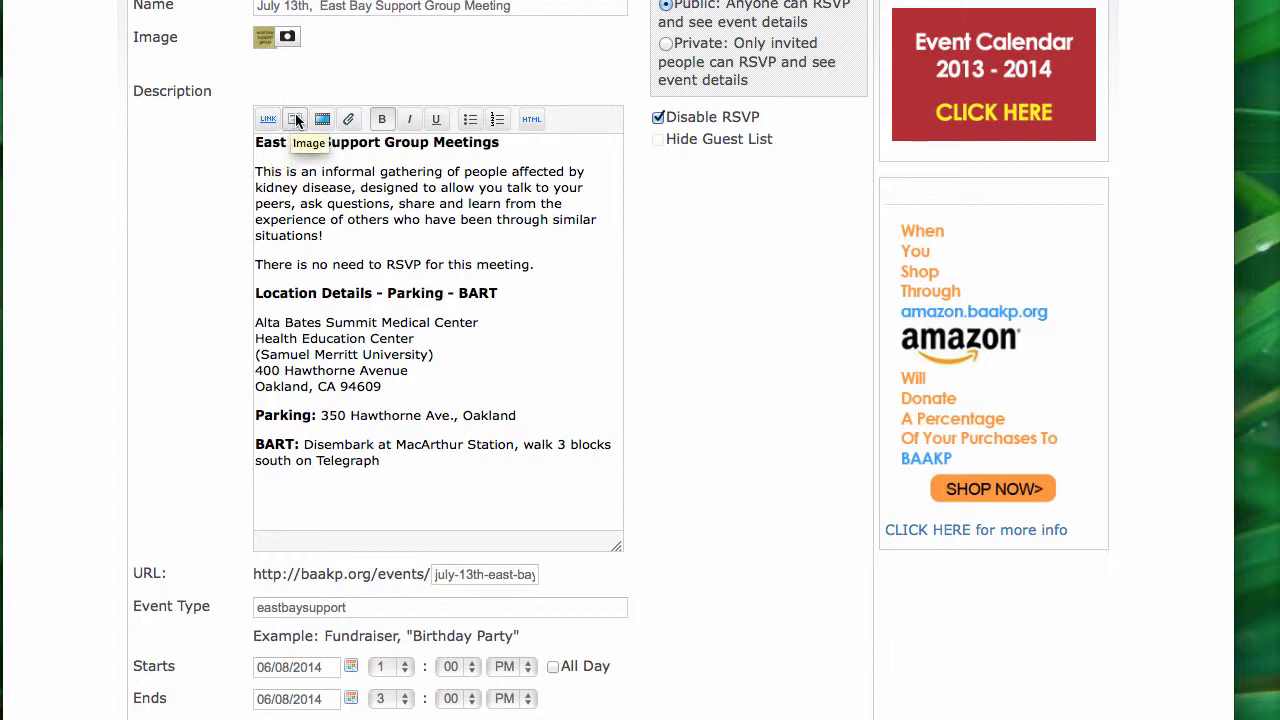
{"action": "left_click", "coordinate": [384, 126]}
{"action": "left_click", "coordinate": [384, 124]}
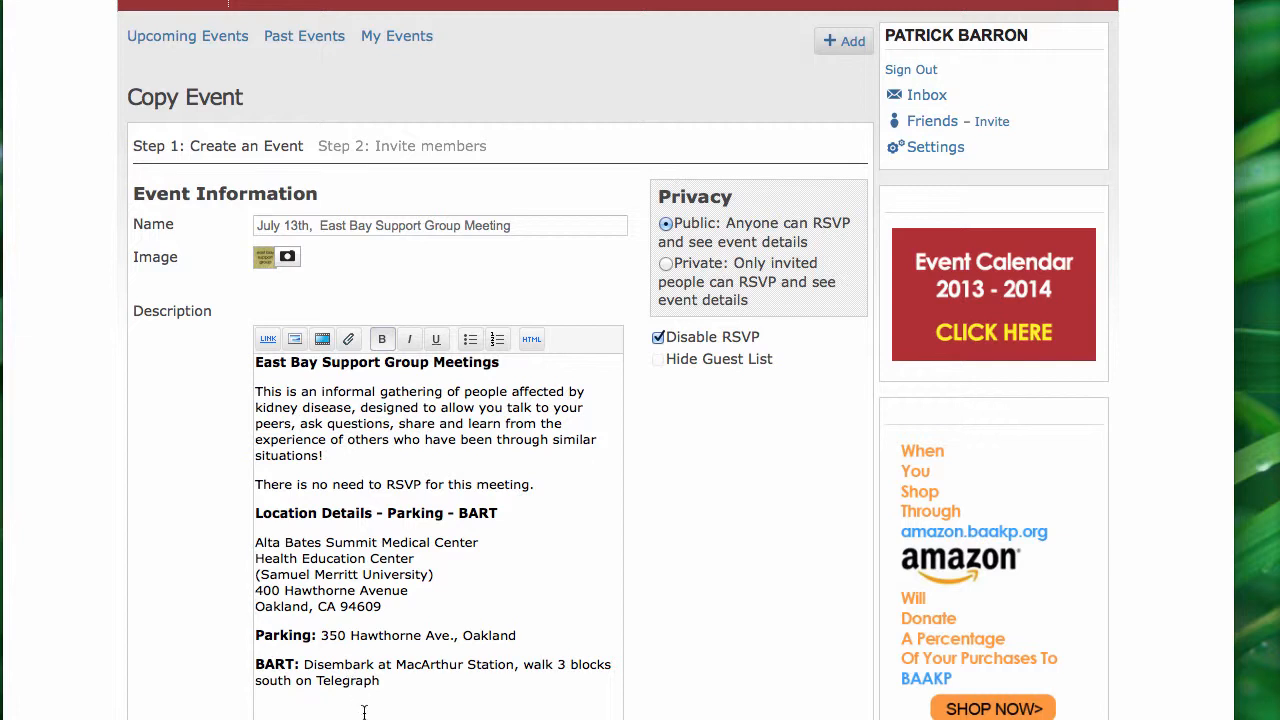
Review the copied event's description, URL and event type.
{"action": "scroll", "coordinate": [364, 712], "scroll_direction": "down", "scroll_amount": 1}
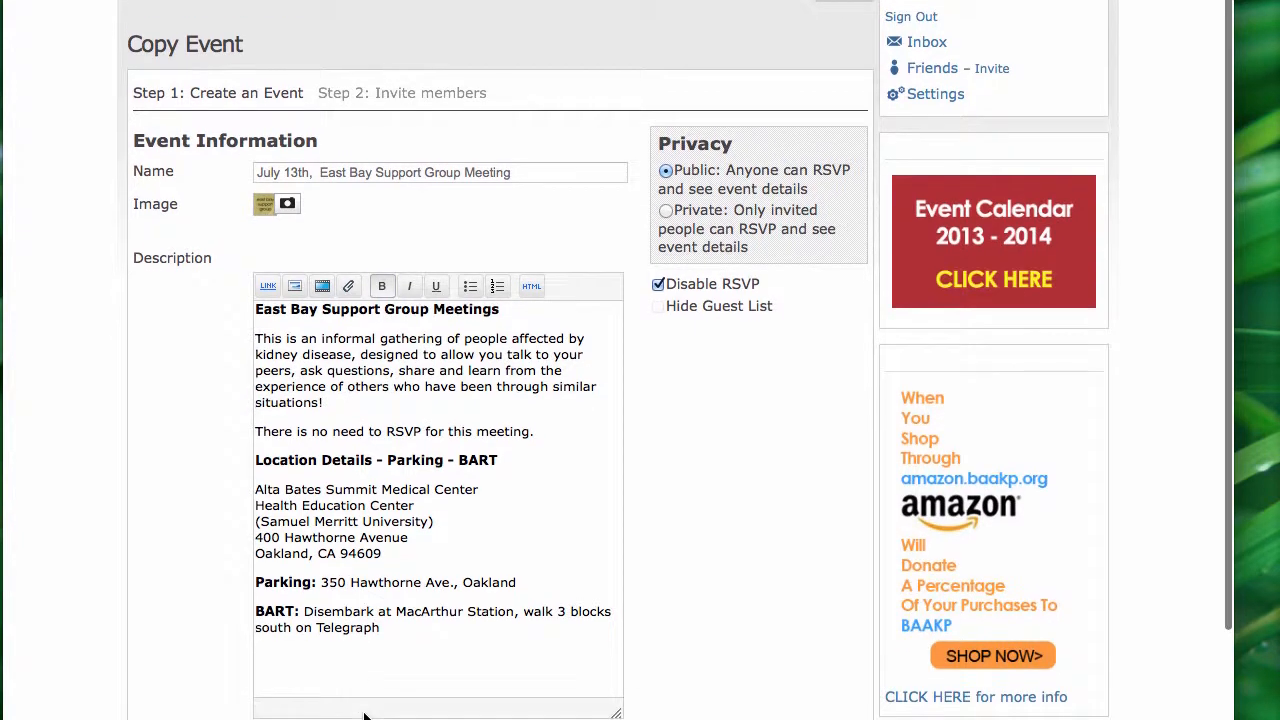
{"action": "scroll", "coordinate": [363, 690], "scroll_direction": "down", "scroll_amount": 4}
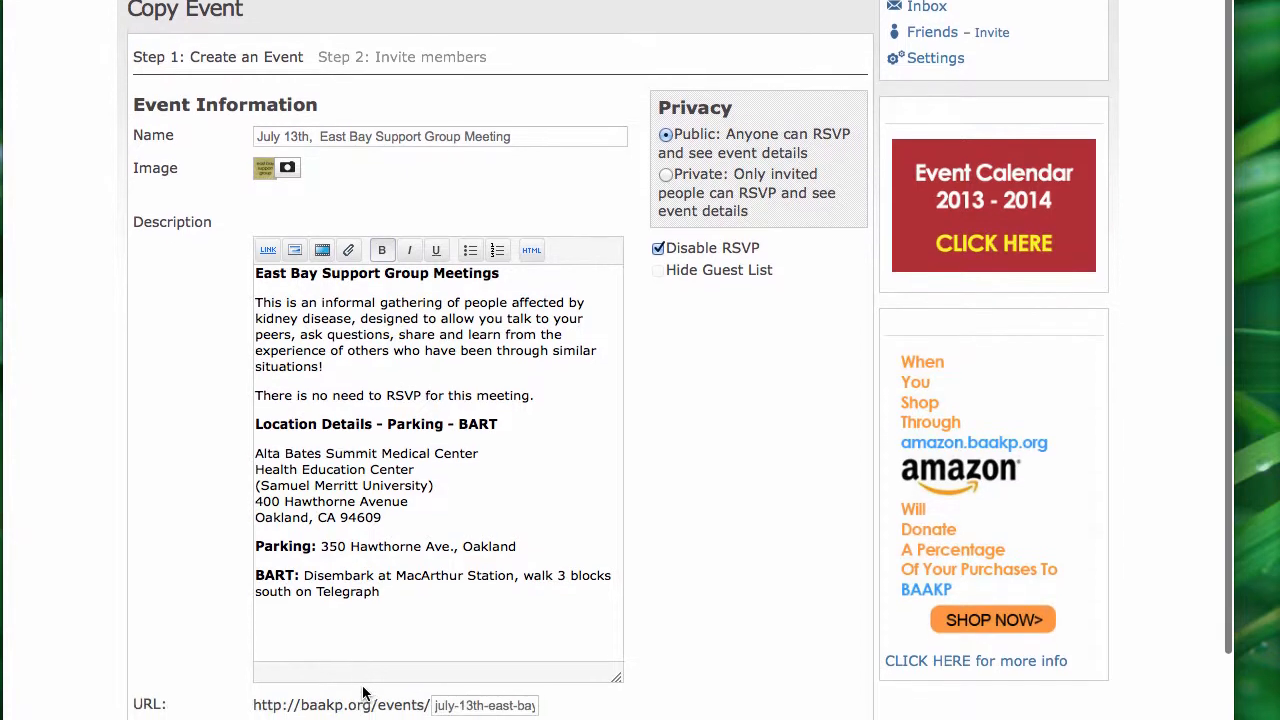
{"action": "scroll", "coordinate": [363, 688], "scroll_direction": "down", "scroll_amount": 1}
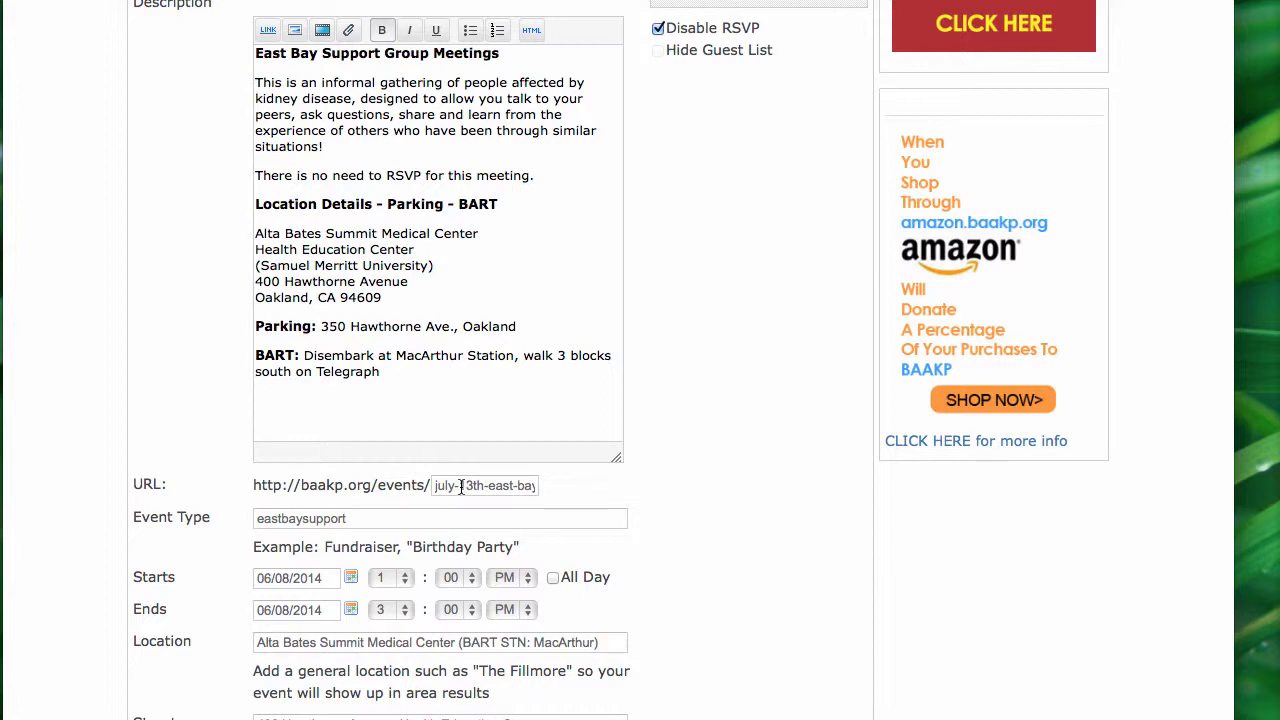
{"action": "scroll", "coordinate": [461, 485], "scroll_direction": "up", "scroll_amount": 3}
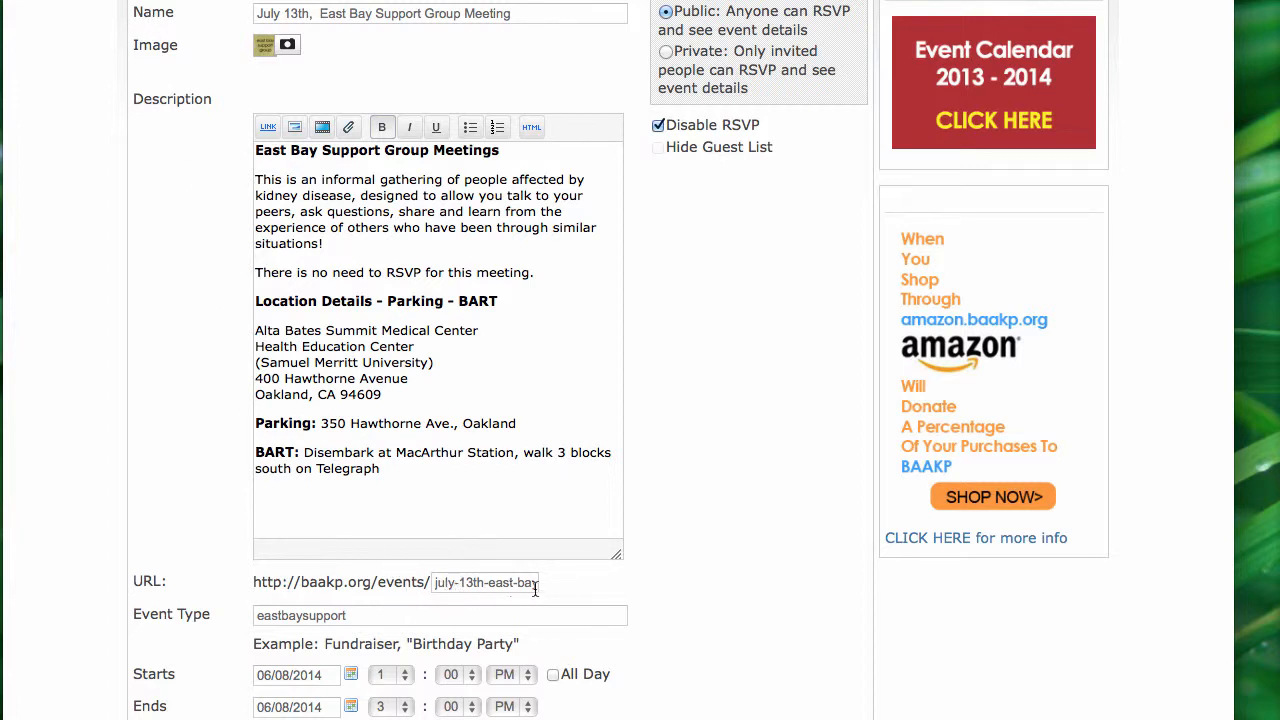
{"action": "scroll", "coordinate": [582, 593], "scroll_direction": "down", "scroll_amount": 2}
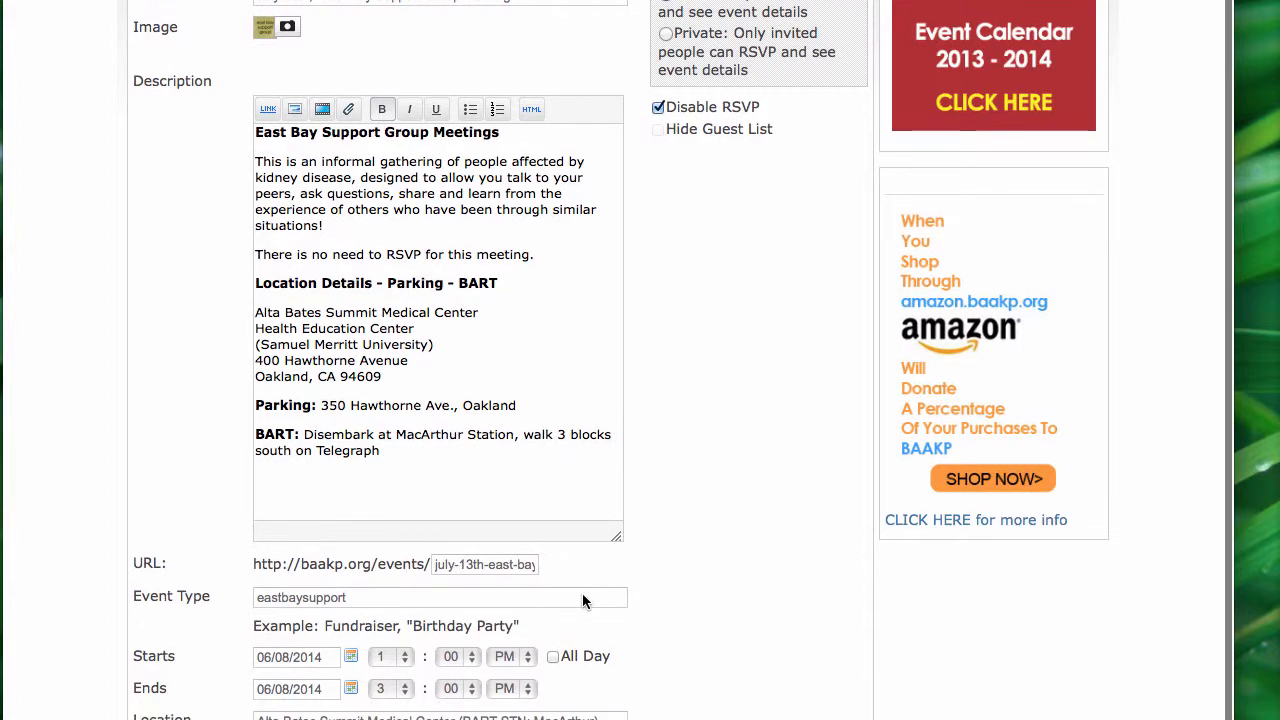
Set the copied event's start and end dates to 07/13/2014.
{"action": "scroll", "coordinate": [587, 603], "scroll_direction": "down", "scroll_amount": 1}
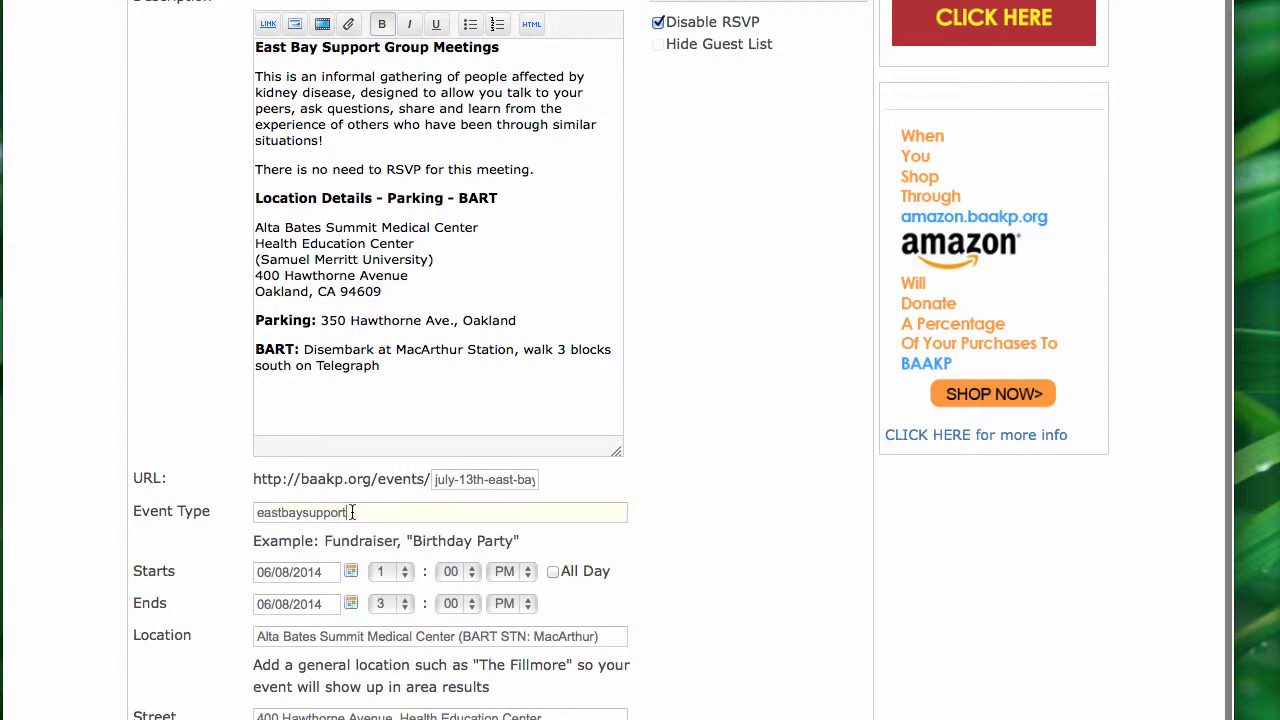
{"action": "scroll", "coordinate": [352, 512], "scroll_direction": "down", "scroll_amount": 3}
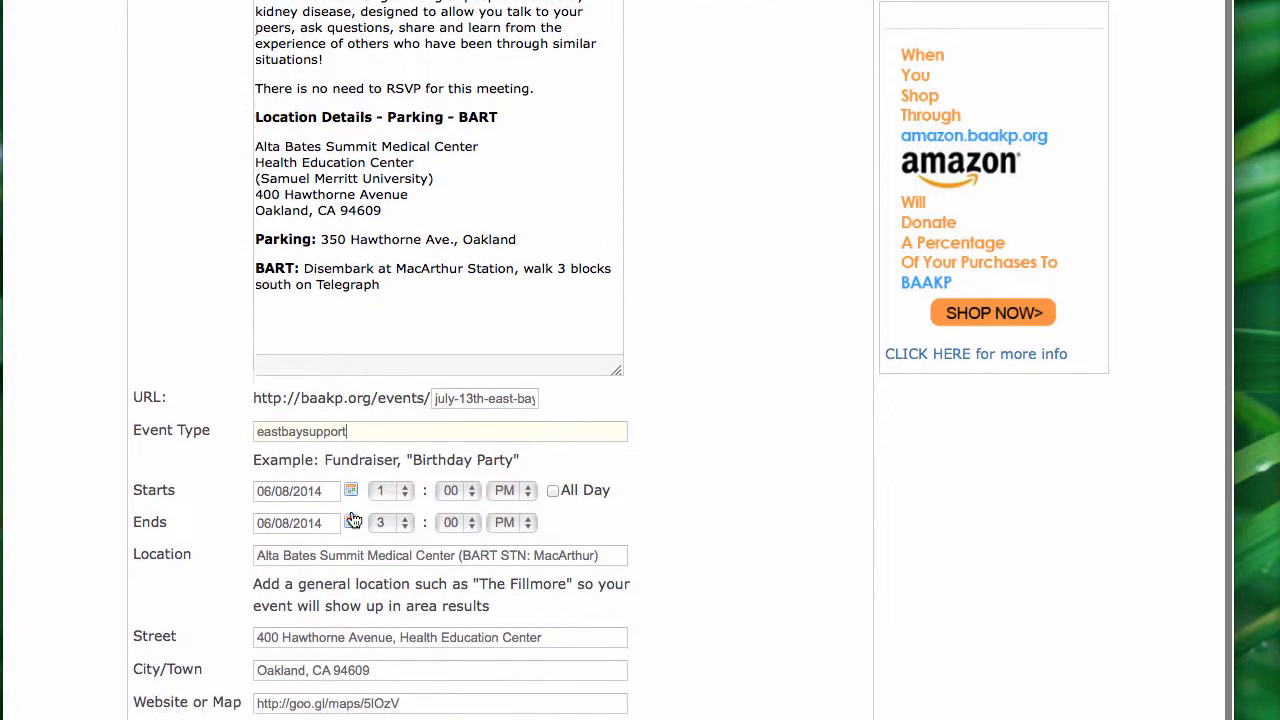
{"action": "left_click", "coordinate": [278, 399]}
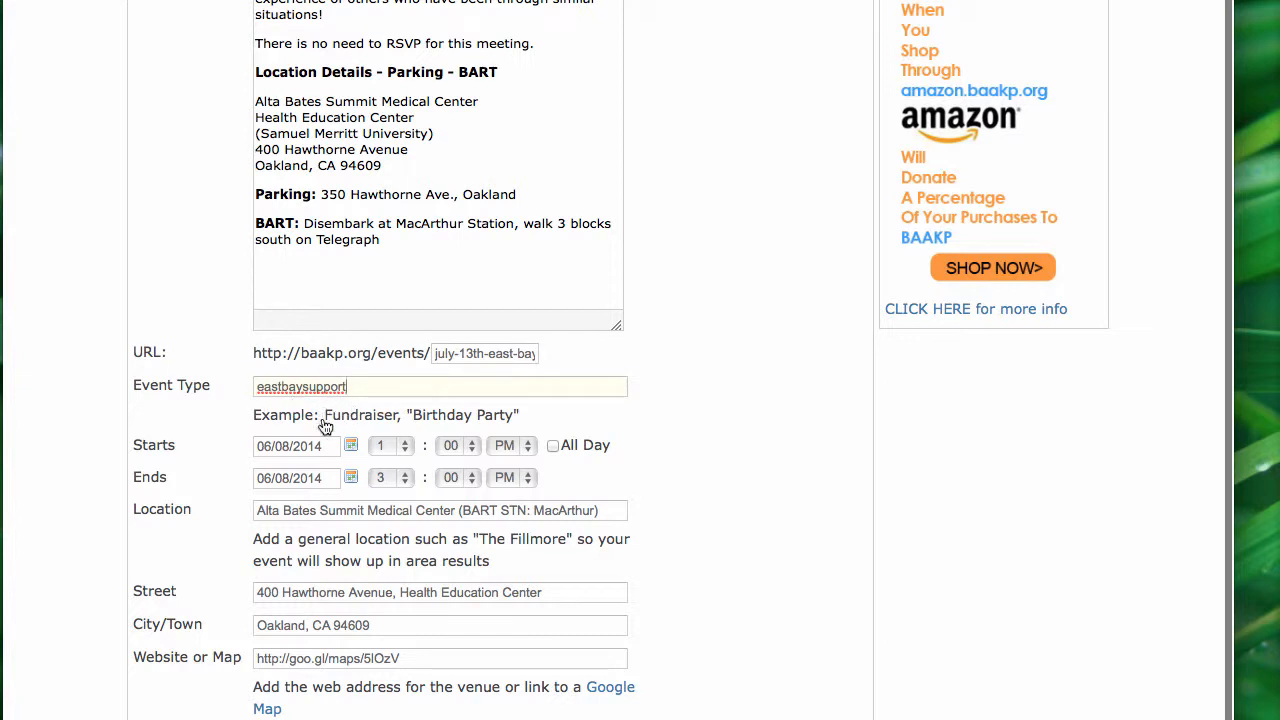
{"action": "scroll", "coordinate": [356, 475], "scroll_direction": "down", "scroll_amount": 3}
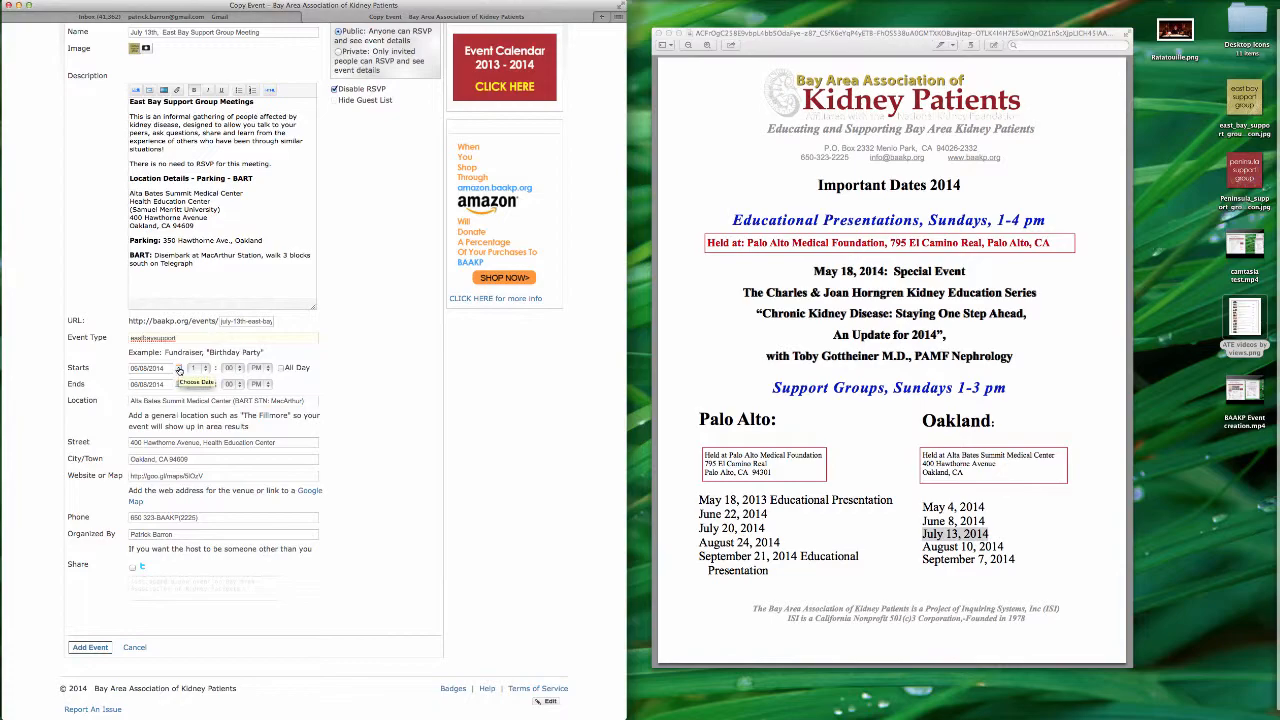
{"action": "left_click", "coordinate": [179, 369]}
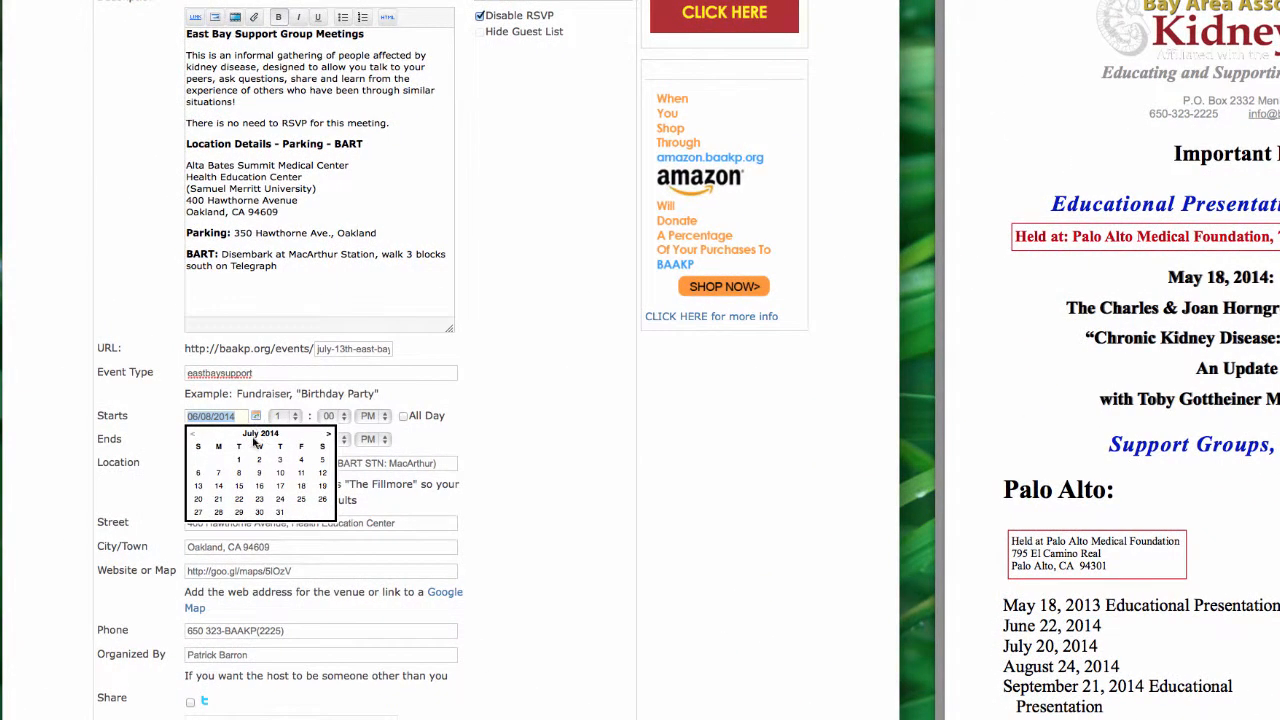
{"action": "left_click", "coordinate": [199, 486]}
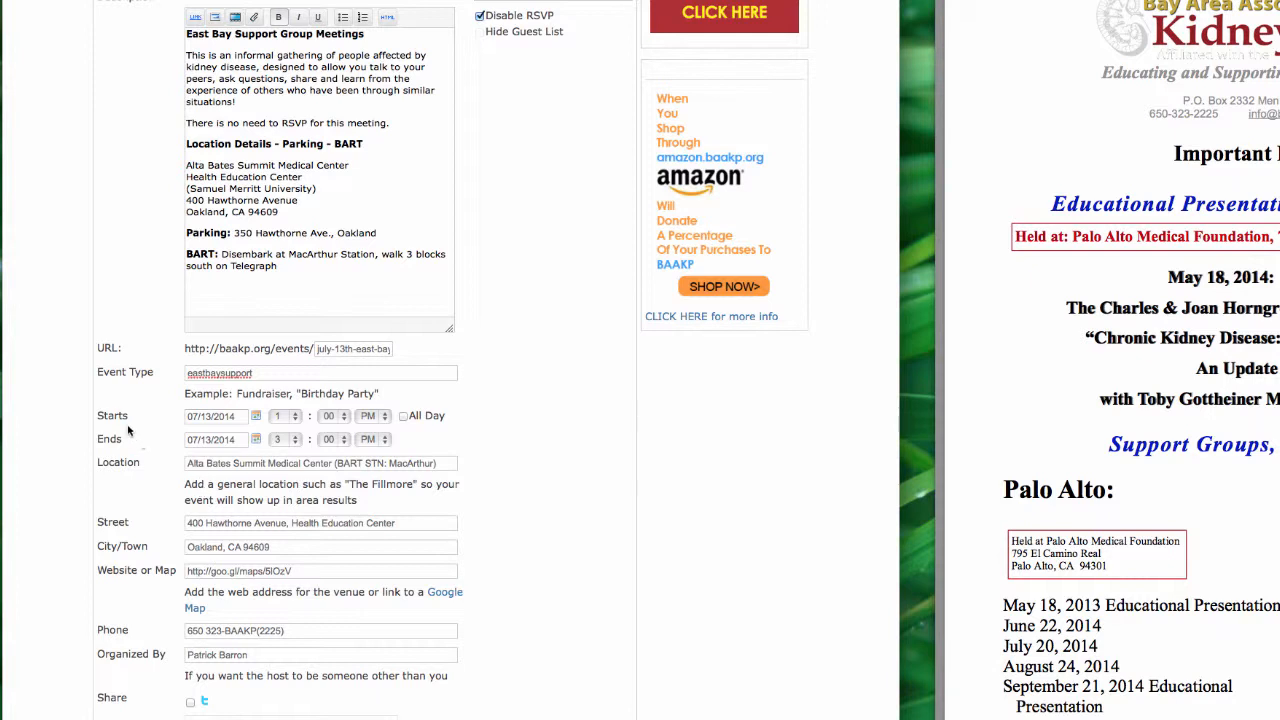
Change the event's organizer to BAAKP, keep the copied location details, and add the event to the site.
{"action": "scroll", "coordinate": [213, 416], "scroll_direction": "up", "scroll_amount": 1}
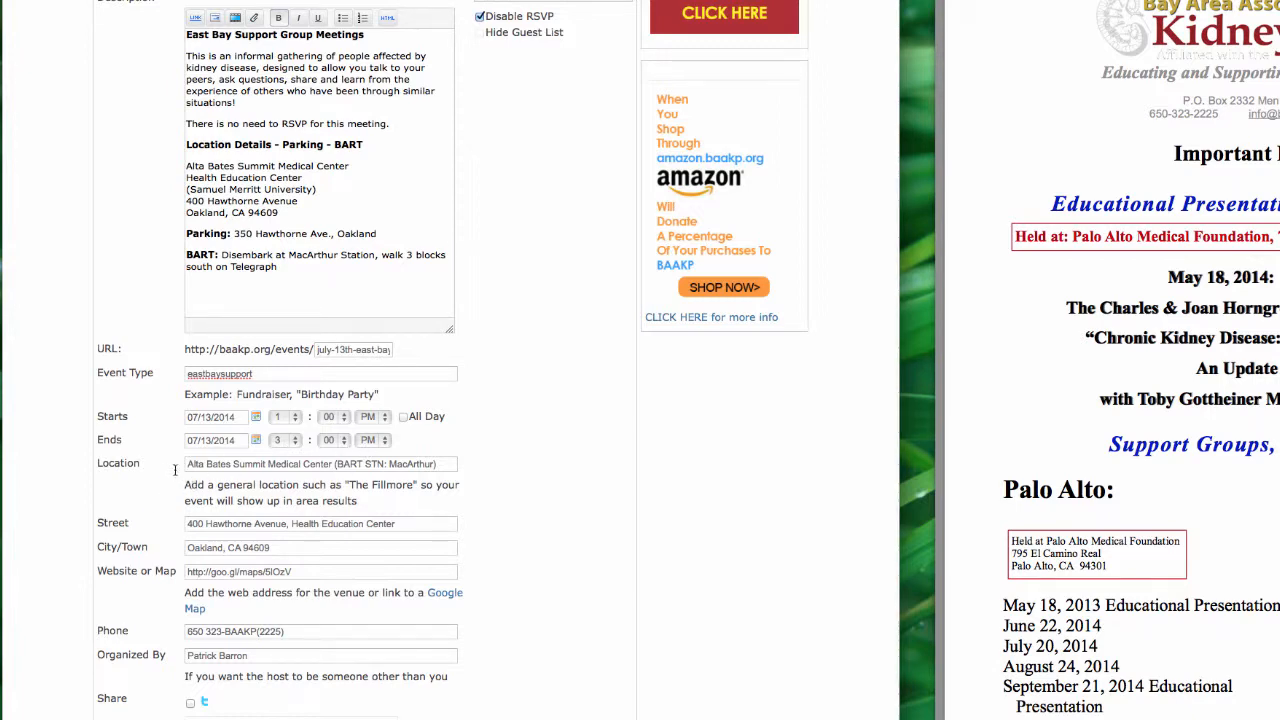
{"action": "scroll", "coordinate": [175, 470], "scroll_direction": "down", "scroll_amount": 3}
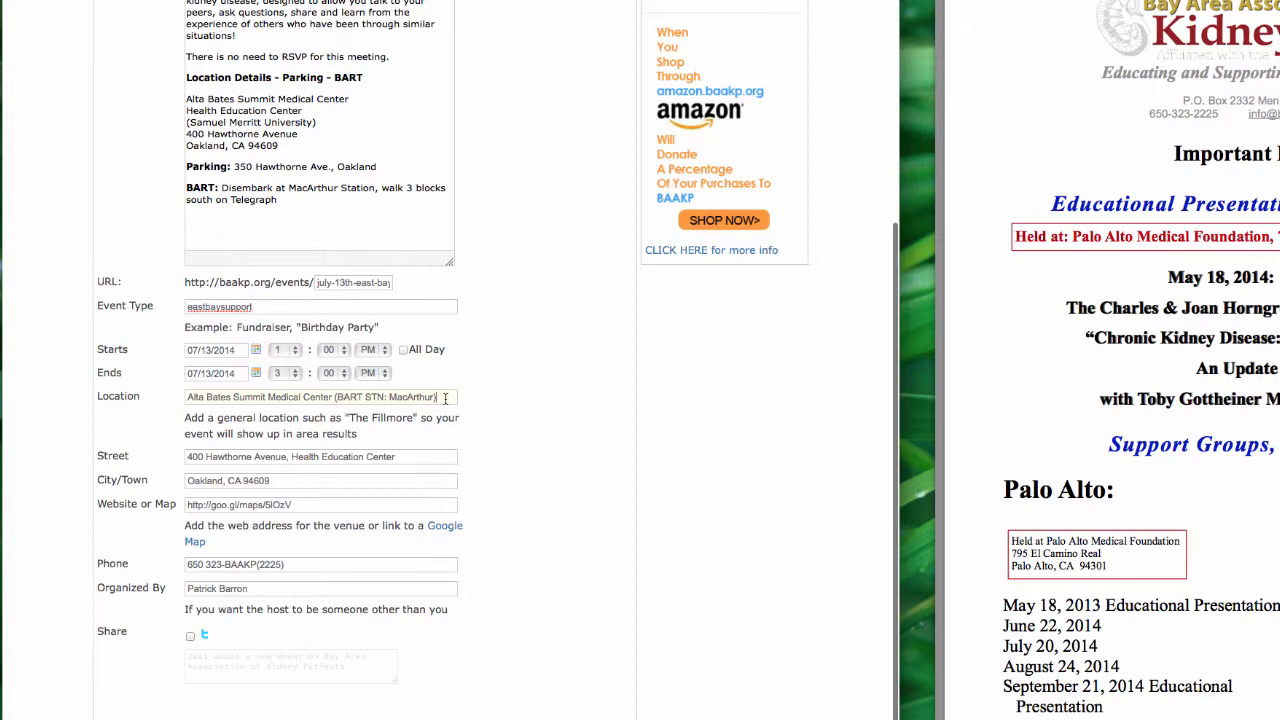
{"action": "scroll", "coordinate": [446, 398], "scroll_direction": "down", "scroll_amount": 1}
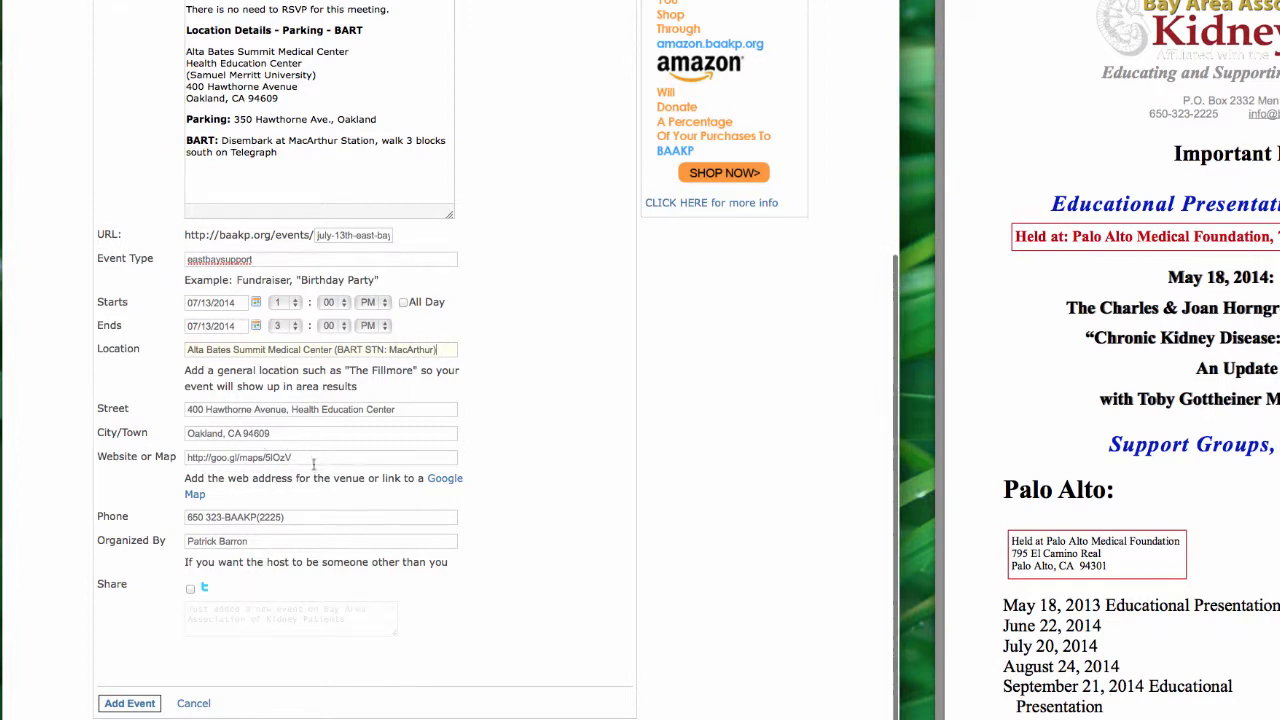
{"action": "scroll", "coordinate": [298, 497], "scroll_direction": "down", "scroll_amount": 1}
{"action": "left_click_drag", "start_coordinate": [256, 541], "coordinate": [168, 540]}
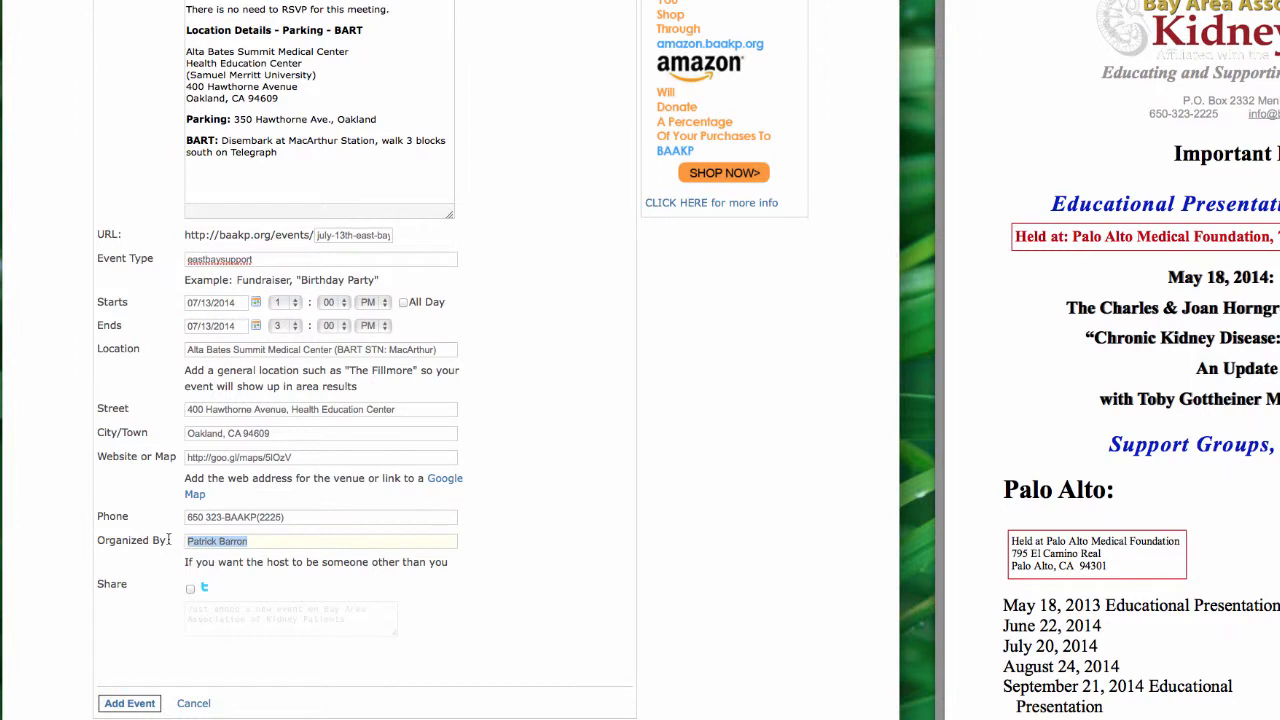
{"action": "type", "text": "BAAKP"}
{"action": "left_click", "coordinate": [243, 541]}
{"action": "left_click", "coordinate": [145, 704]}
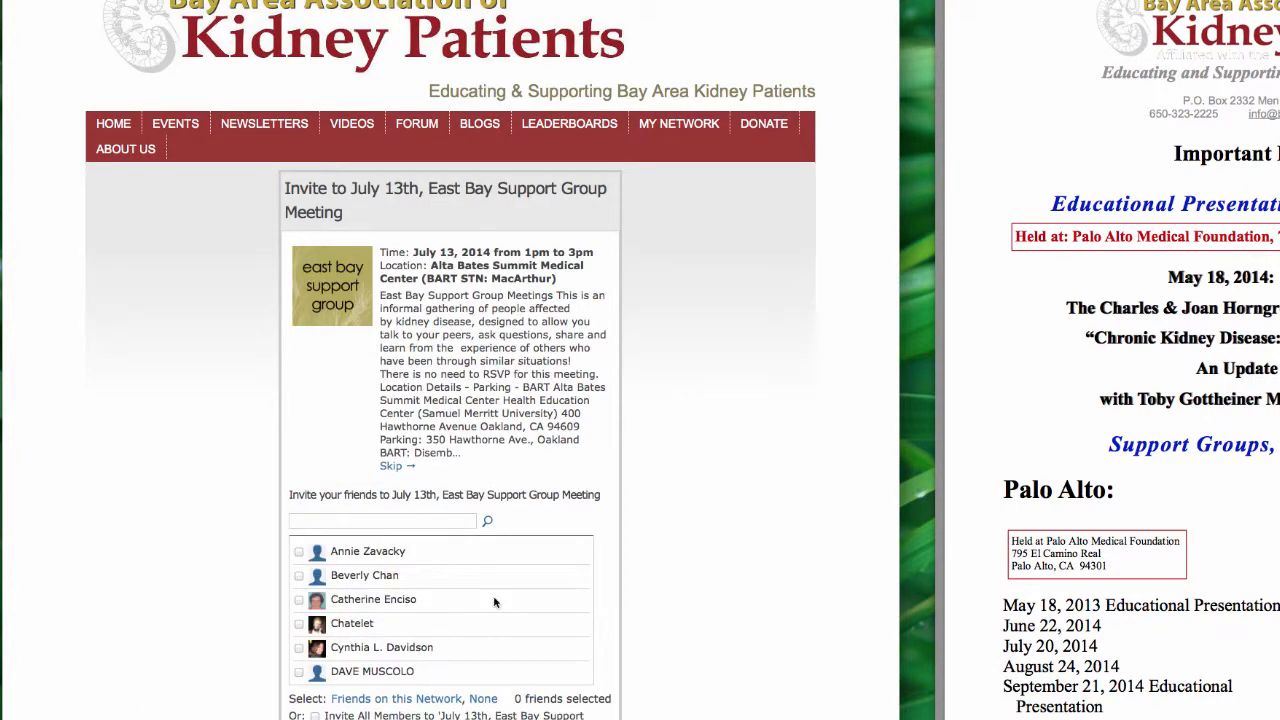
Leave the invitation page without inviting anyone and open "July 13th, East Bay Support Group Meeting" from the upcoming events.
{"action": "scroll", "coordinate": [464, 480], "scroll_direction": "down", "scroll_amount": 3}
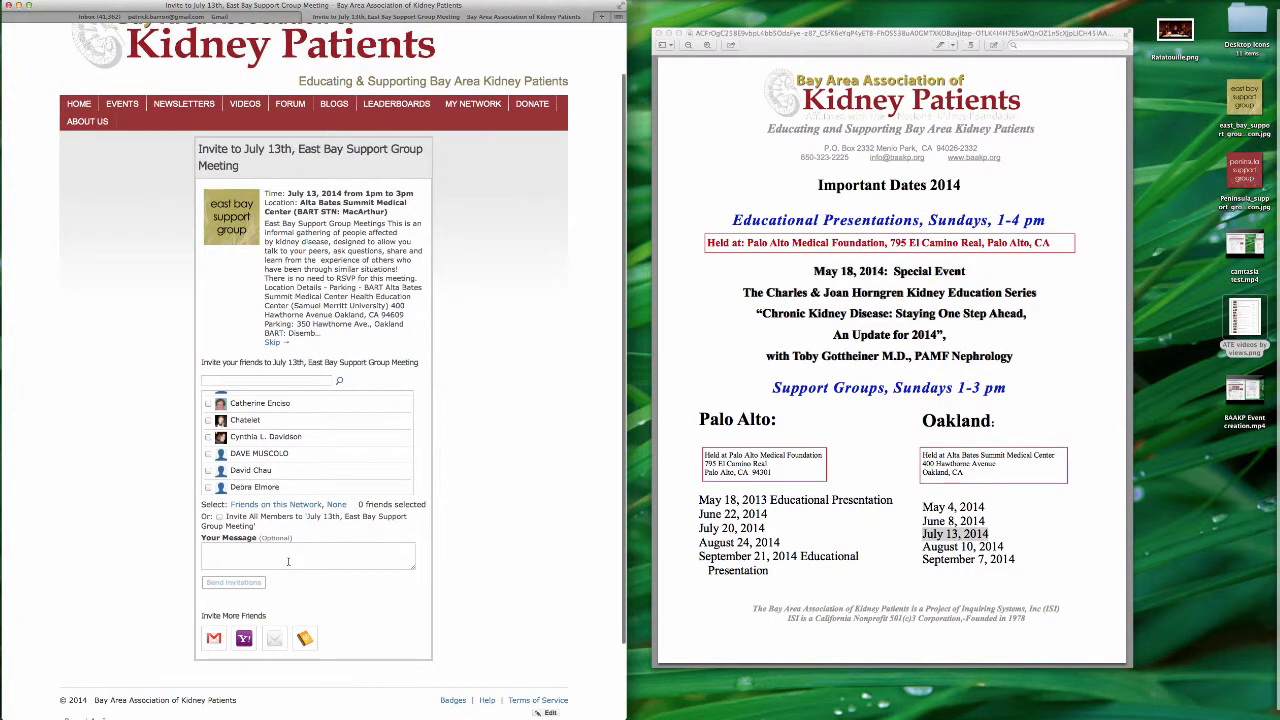
{"action": "scroll", "coordinate": [288, 562], "scroll_direction": "down", "scroll_amount": 3}
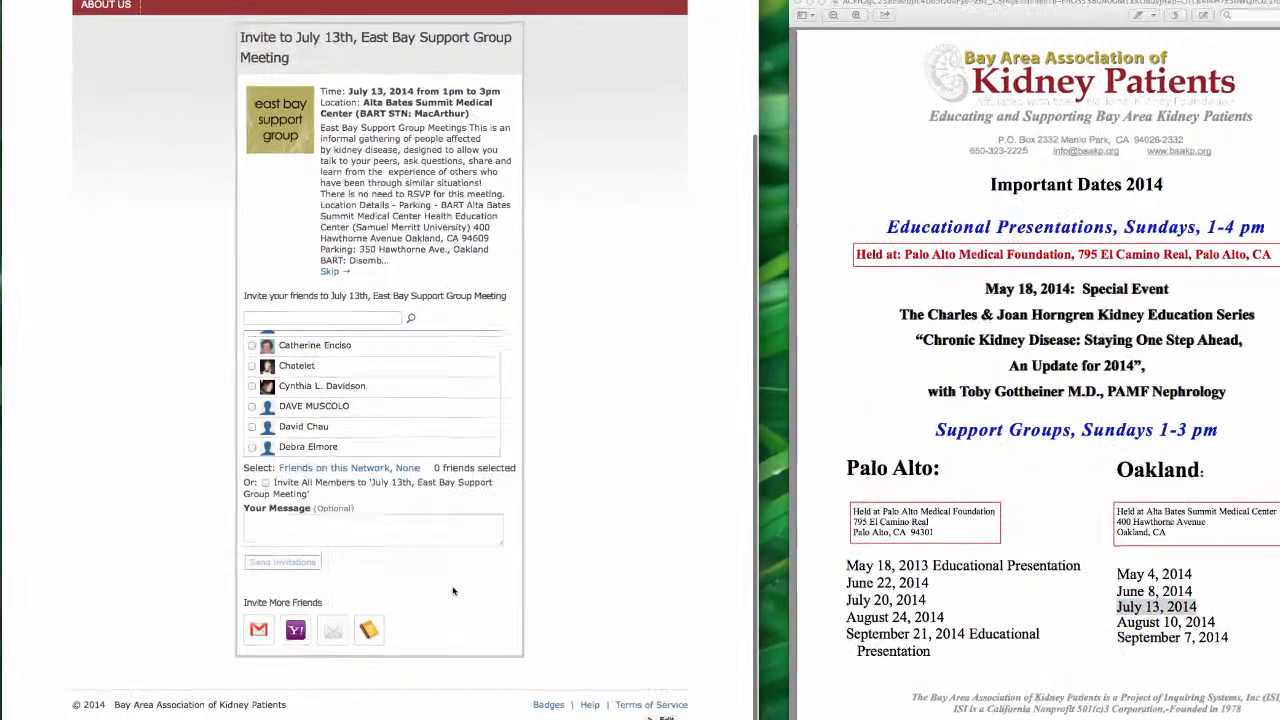
{"action": "scroll", "coordinate": [375, 522], "scroll_direction": "up", "scroll_amount": 2}
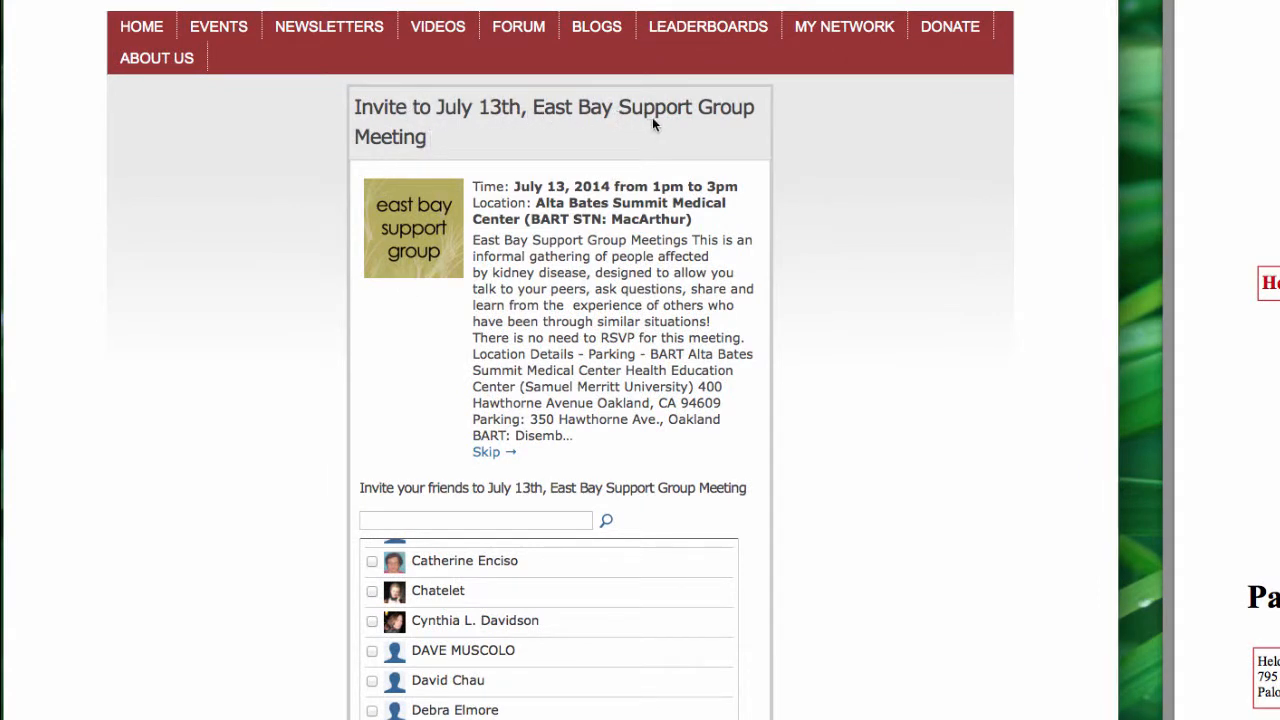
{"action": "left_click", "coordinate": [230, 35]}
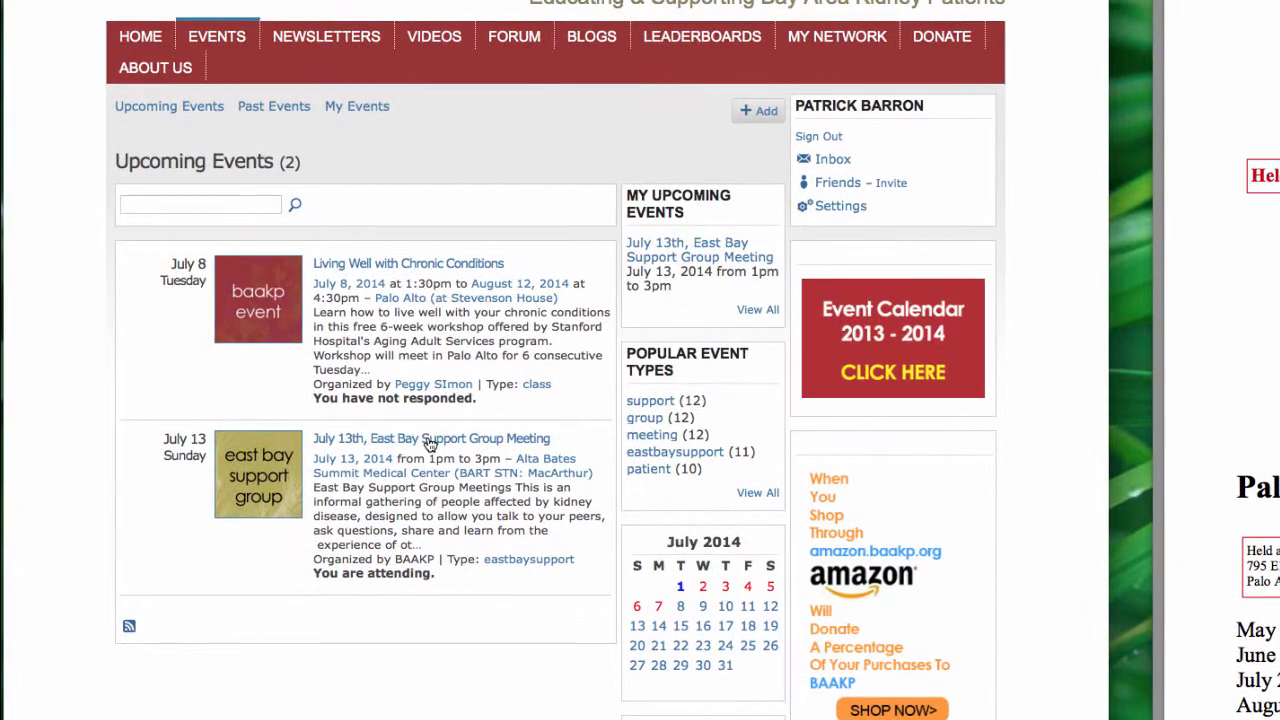
{"action": "left_click", "coordinate": [428, 420]}
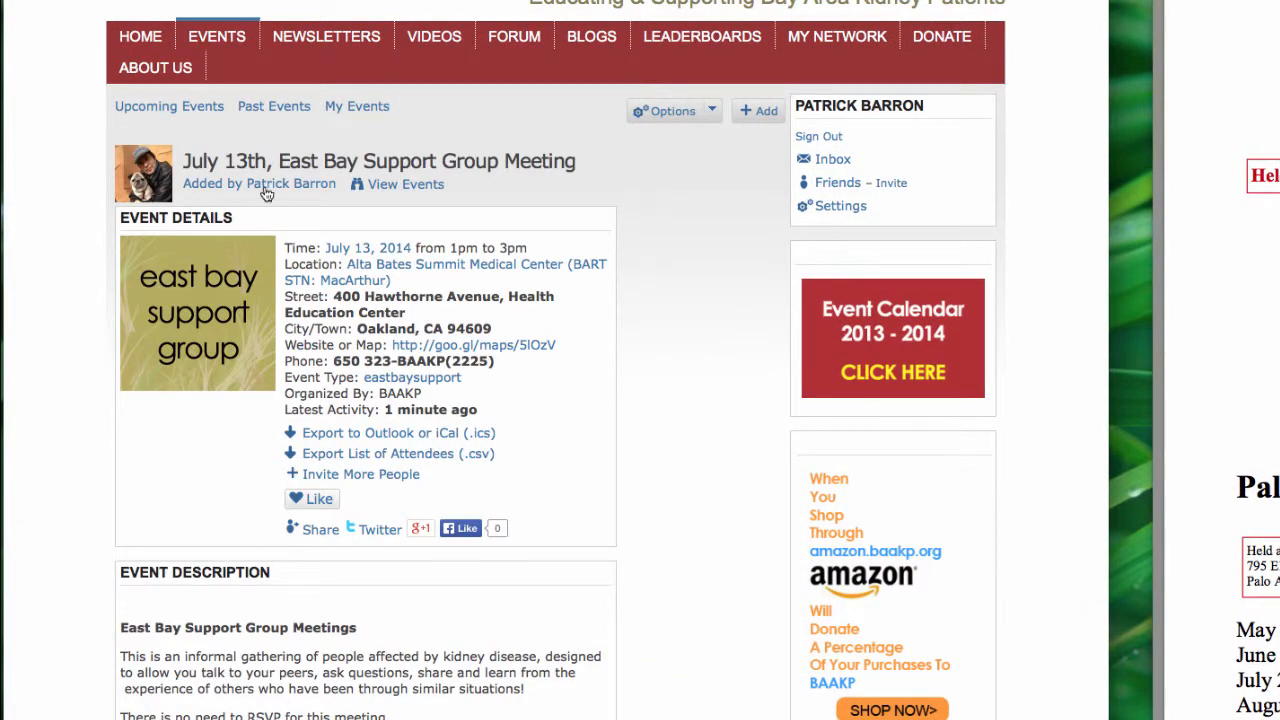
Look over the July 13th event's details and mark the event as featured.
{"action": "scroll", "coordinate": [307, 716], "scroll_direction": "left", "scroll_amount": 5}
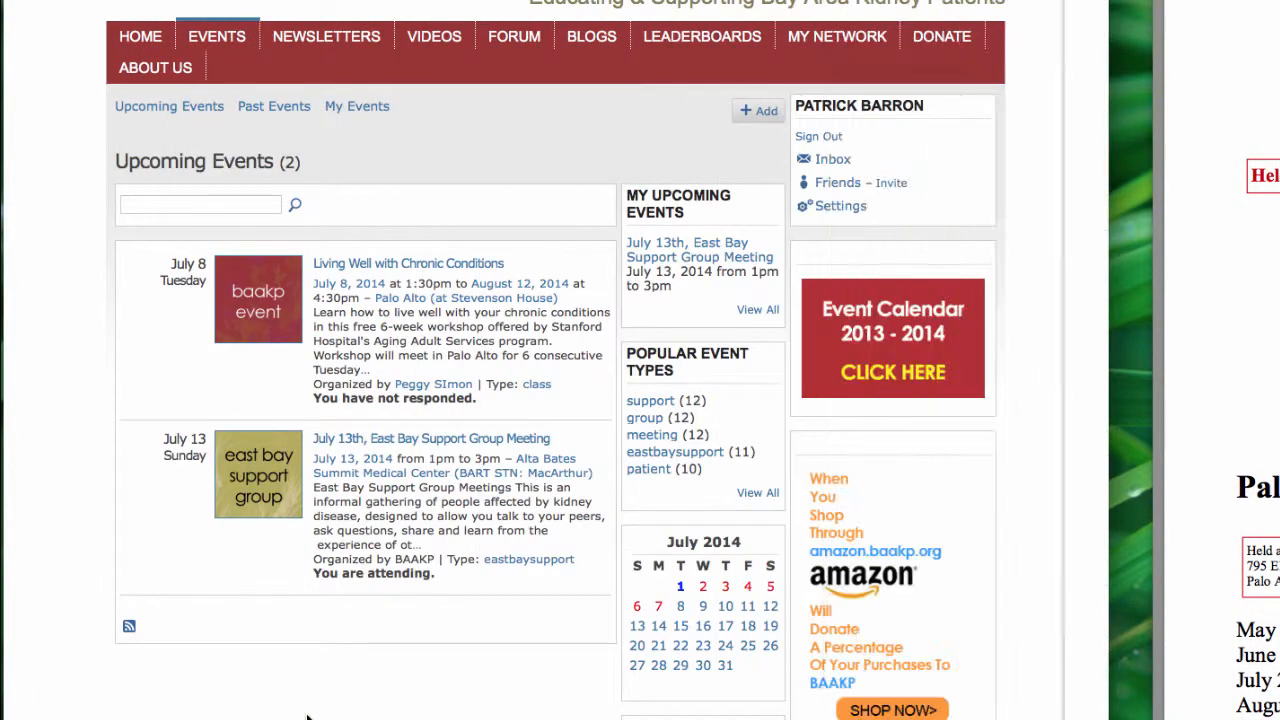
{"action": "scroll", "coordinate": [345, 714], "scroll_direction": "right", "scroll_amount": 5}
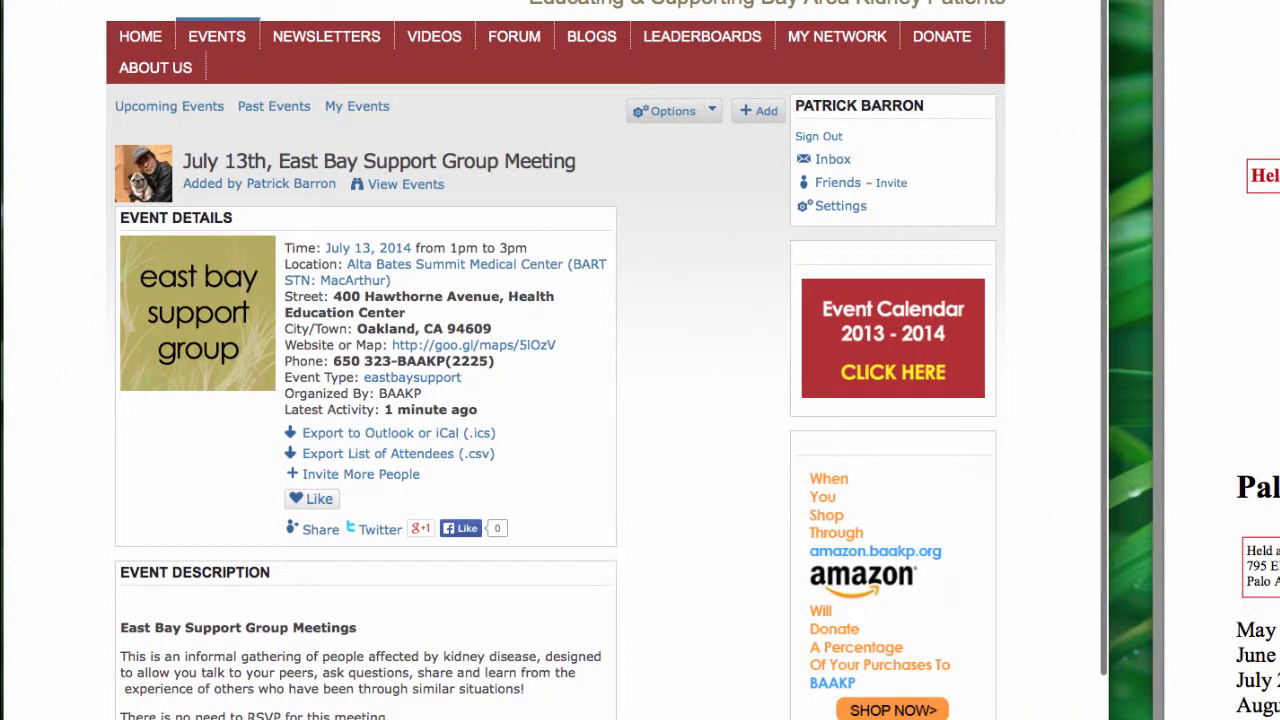
{"action": "scroll", "coordinate": [560, 400], "scroll_direction": "down", "scroll_amount": 5}
{"action": "scroll", "coordinate": [705, 90], "scroll_direction": "up", "scroll_amount": 5}
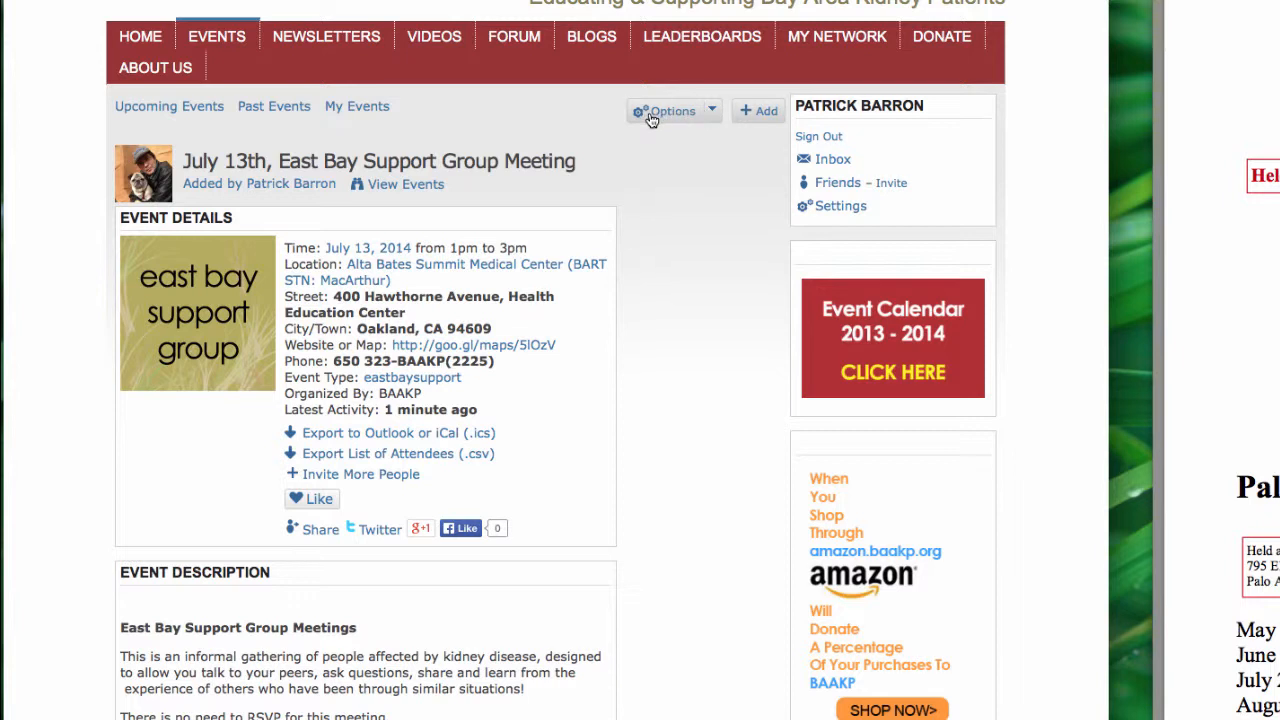
{"action": "left_click", "coordinate": [713, 112]}
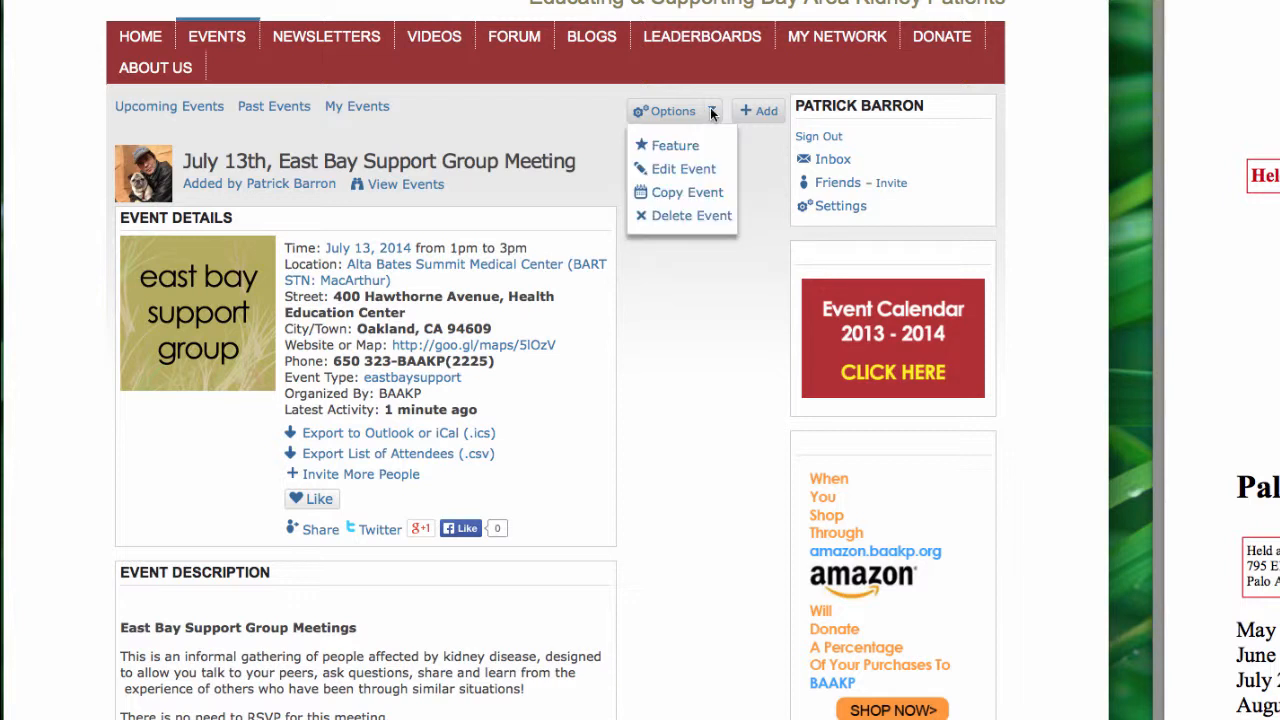
{"action": "left_click", "coordinate": [677, 146]}
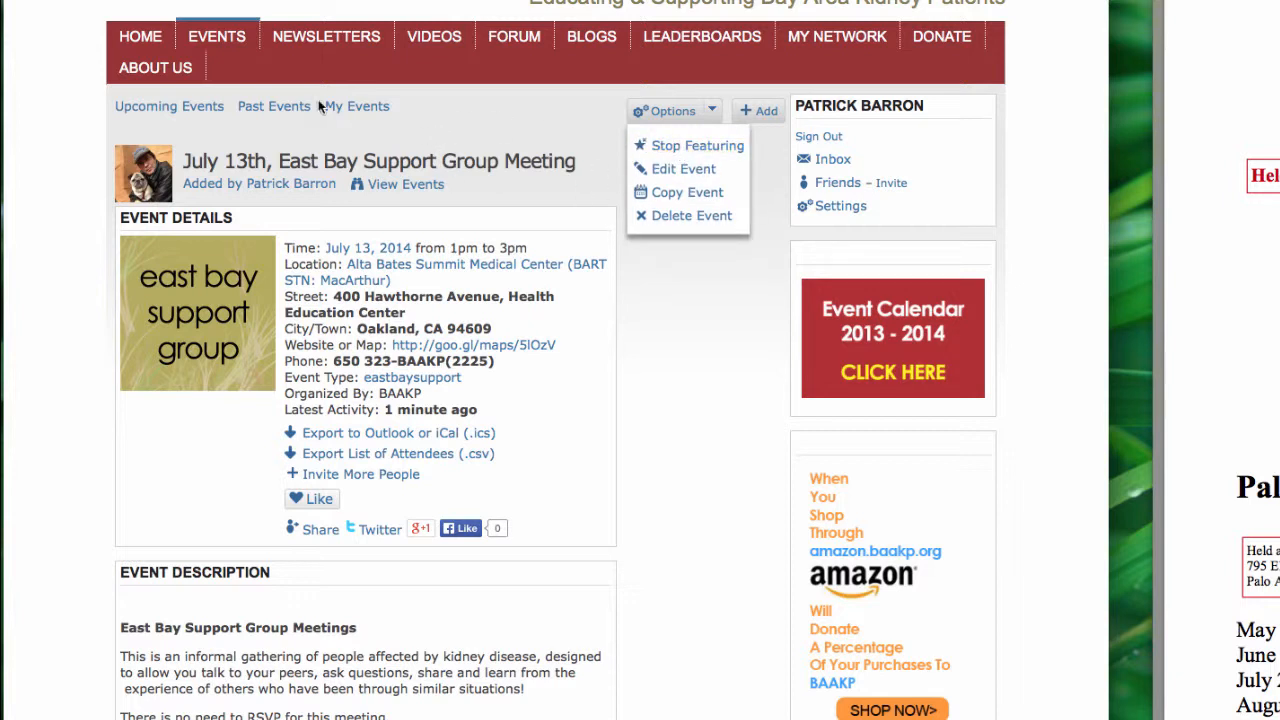
Check the July 13th meeting among the featured and upcoming events, and go to the site's home page.
{"action": "left_click", "coordinate": [221, 36]}
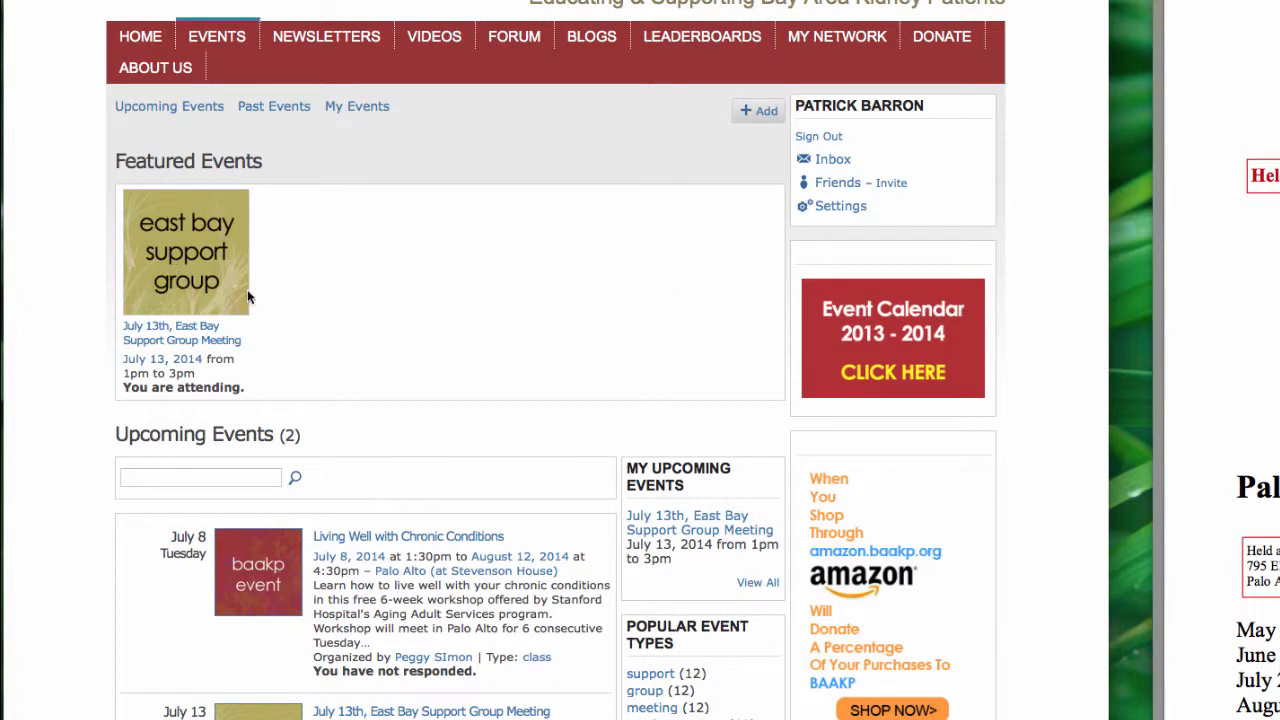
{"action": "scroll", "coordinate": [408, 378], "scroll_direction": "down", "scroll_amount": 4}
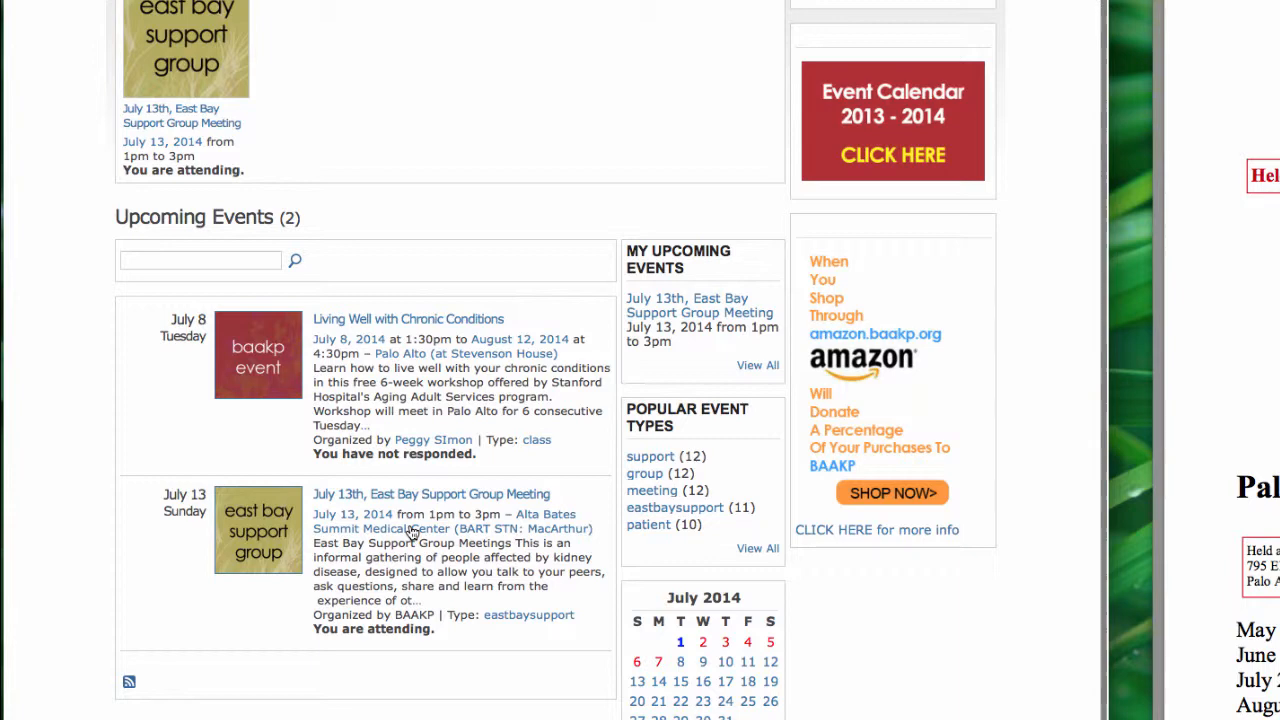
{"action": "scroll", "coordinate": [412, 532], "scroll_direction": "up", "scroll_amount": 3}
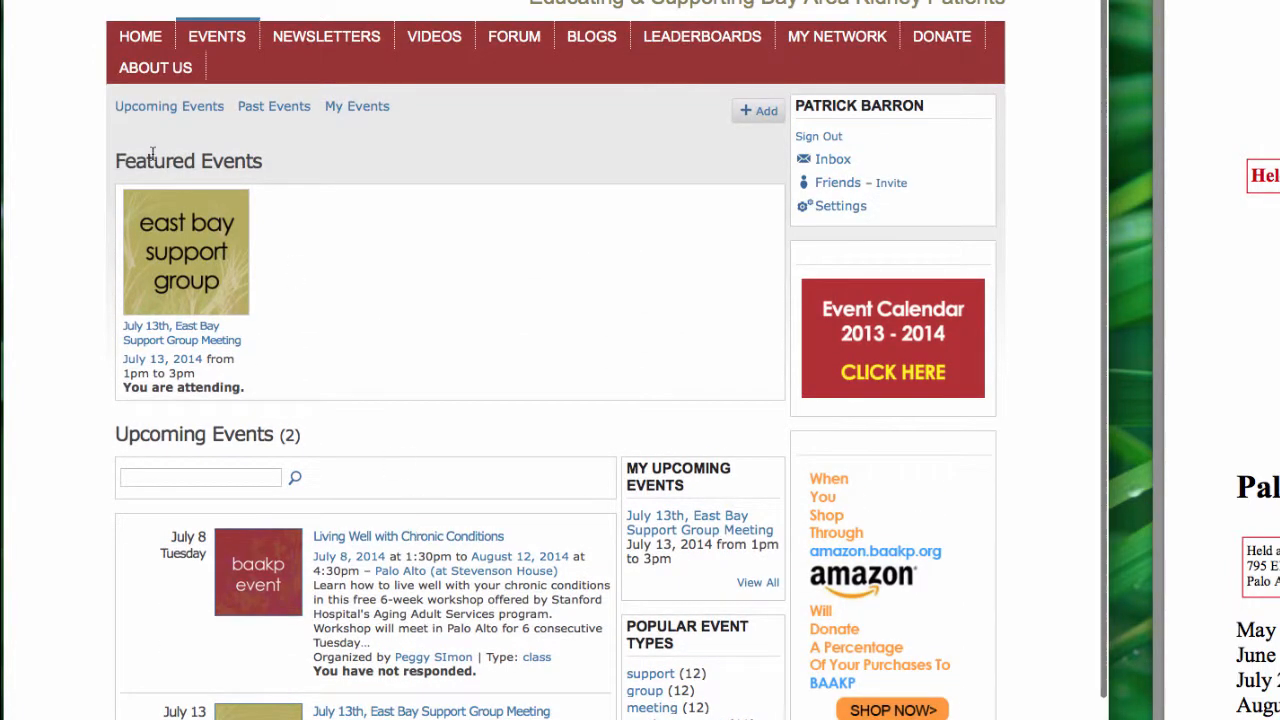
{"action": "left_click", "coordinate": [140, 38]}
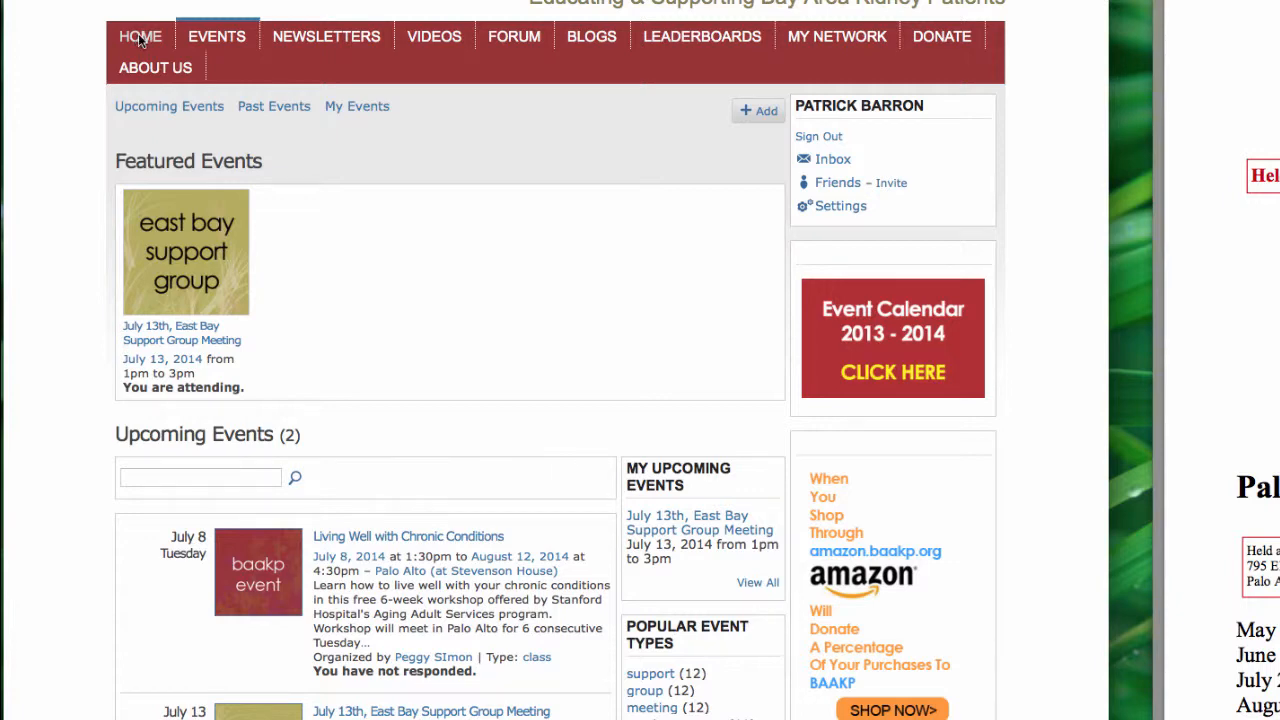